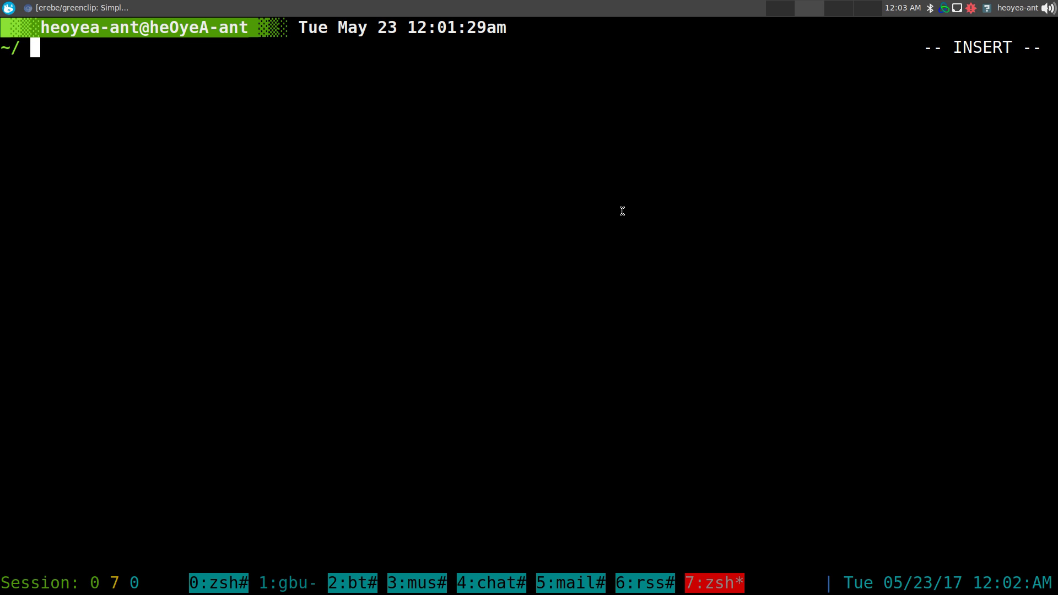
# Step: Paste the 'Can you explain briefly how this works?' clipboard entry at the prompt, then discard the line
pyautogui.press('super+space')
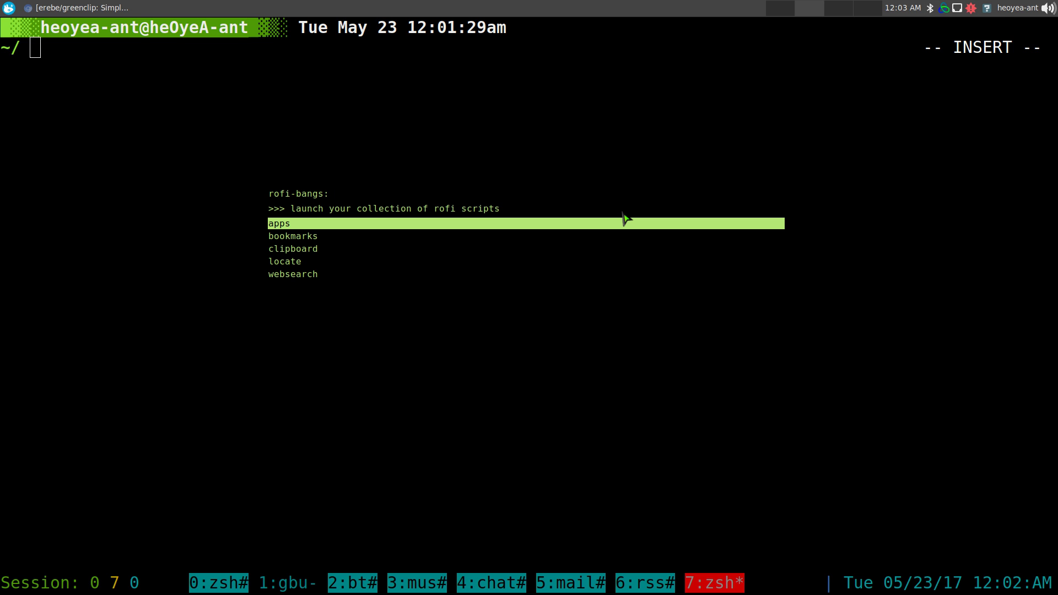
pyautogui.write('cl')
pyautogui.press('Return')
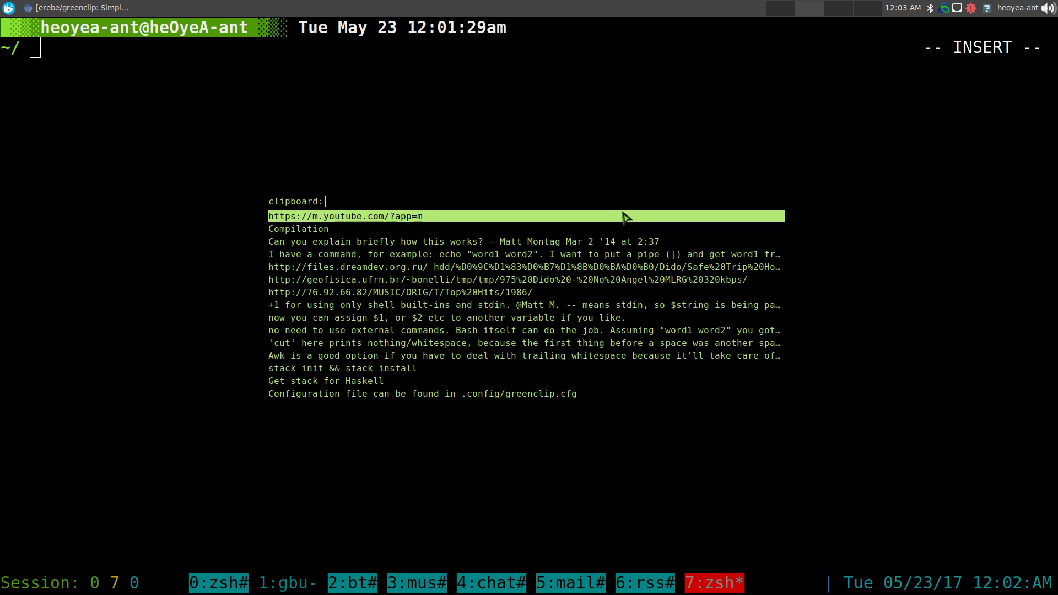
pyautogui.press('Down')
pyautogui.press('Down')
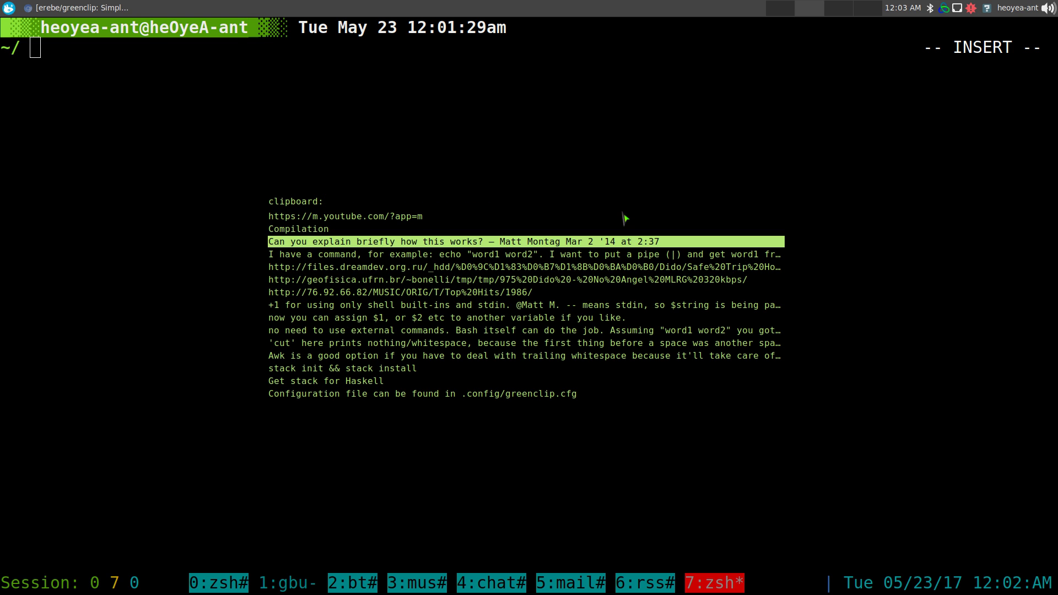
pyautogui.press('Down')
pyautogui.press('Down')
pyautogui.press('Up')
pyautogui.press('Up')
pyautogui.press('Down')
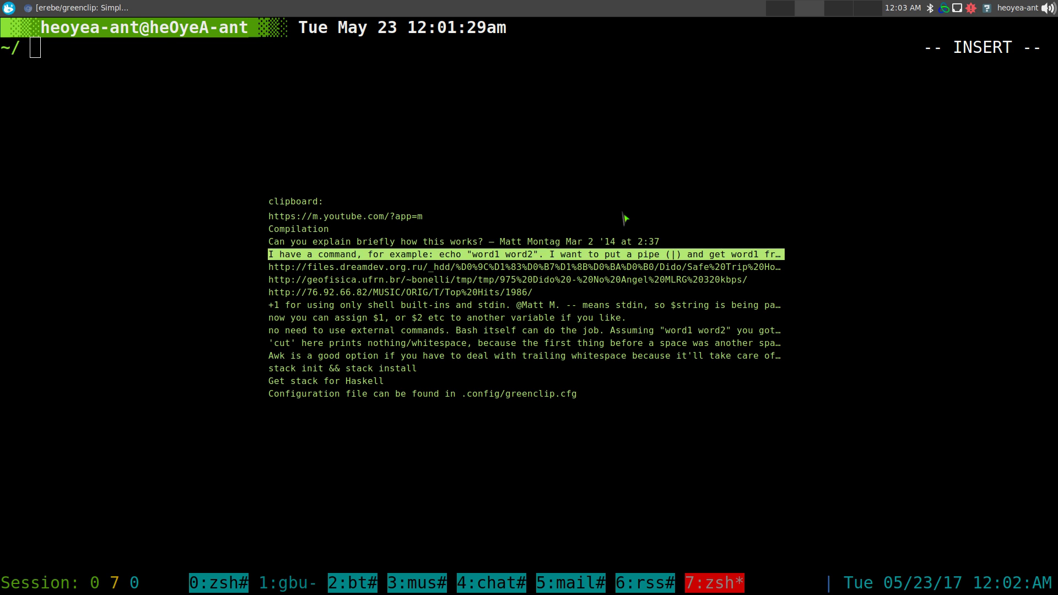
pyautogui.press('Down')
pyautogui.press('Down')
pyautogui.press('Down')
pyautogui.press('Down')
pyautogui.press('Down')
pyautogui.press('Down')
pyautogui.press('Up')
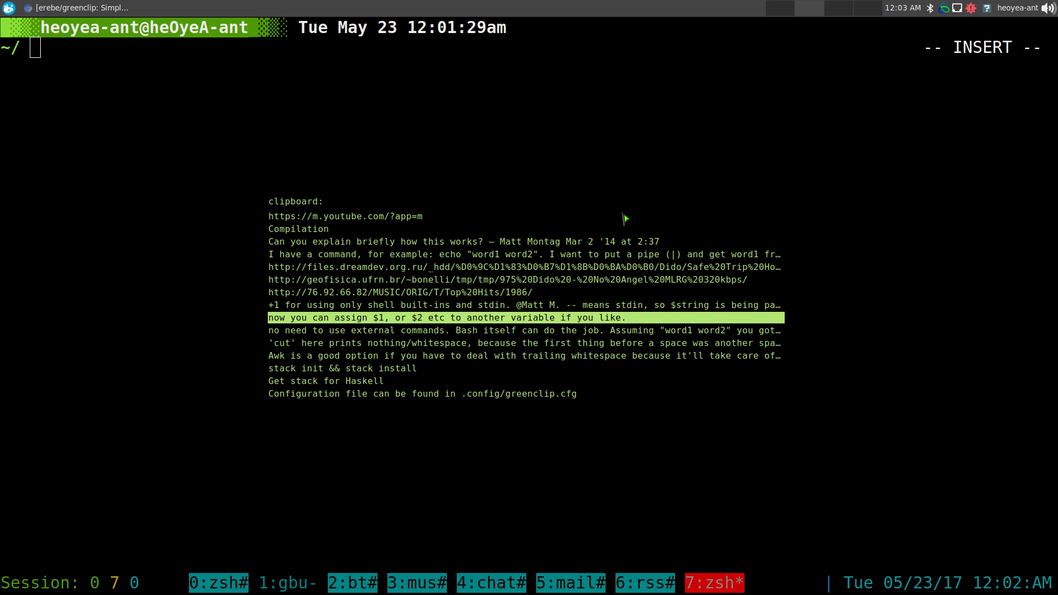
pyautogui.press('Up')
pyautogui.press('Up')
pyautogui.press('Up')
pyautogui.press('Up')
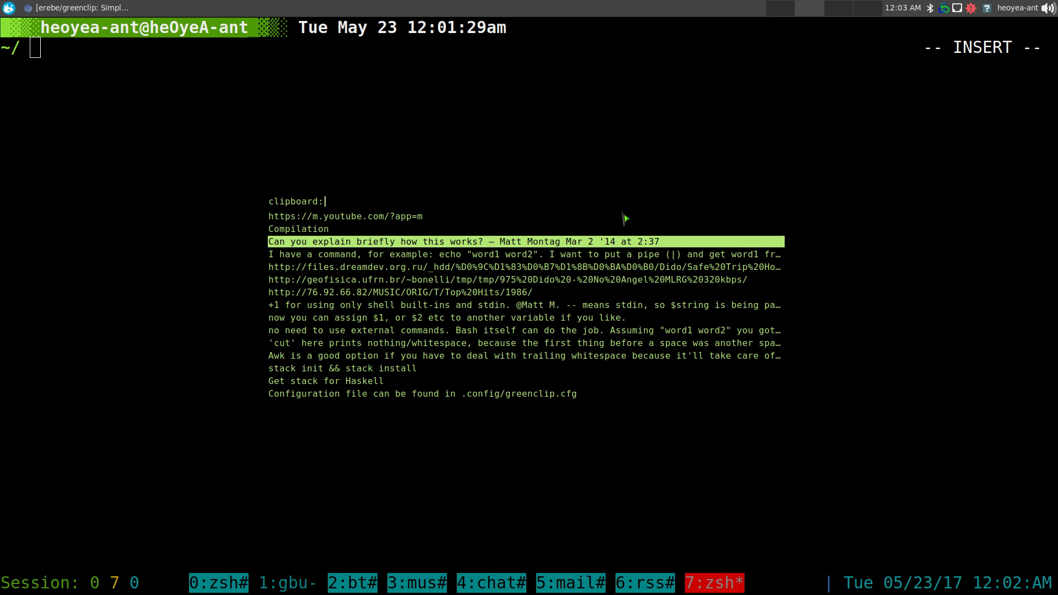
pyautogui.press('Return')
pyautogui.write("Can you explain briefly how this works? — Matt Montag Mar 2 '14 at 2:37")
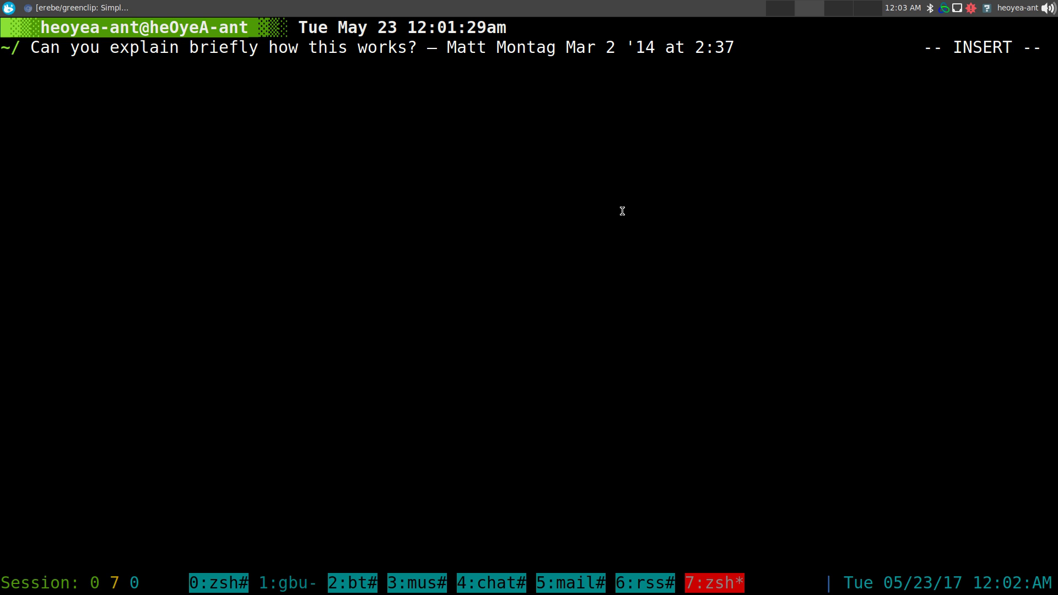
pyautogui.hotkey('ctrl', 'c')
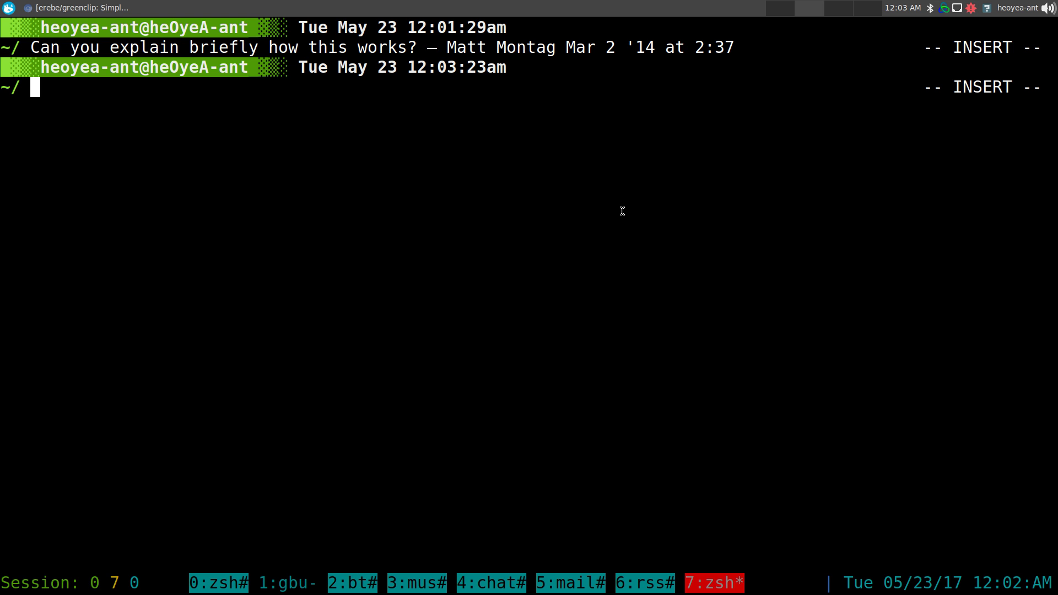
# Step: Paste the 'Awk is a good option' clipboard entry into the terminal and submit it
pyautogui.press('super+space')
pyautogui.write('cl')
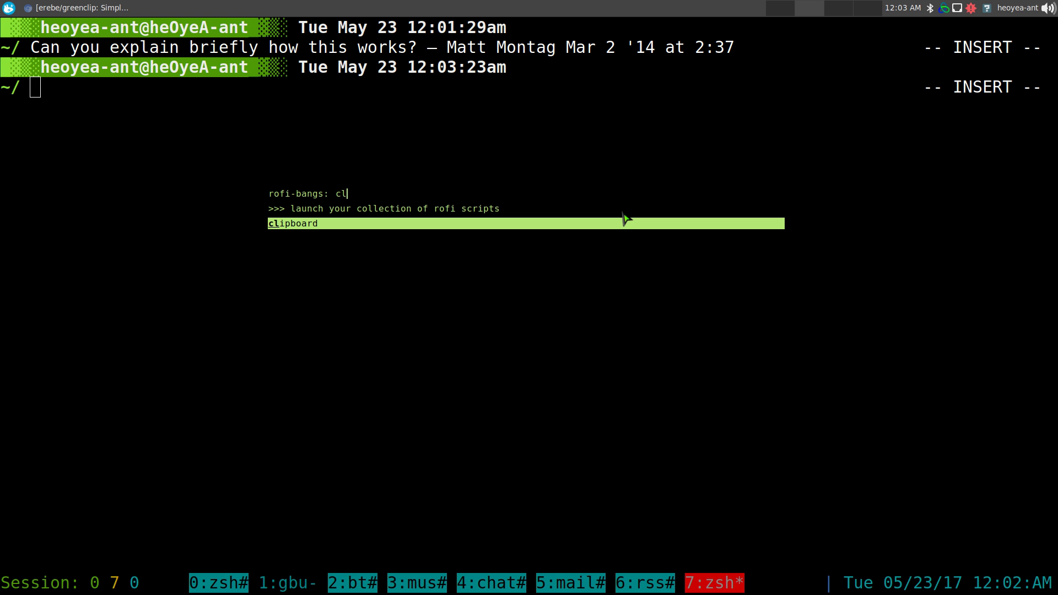
pyautogui.press('Return')
pyautogui.press('Down')
pyautogui.press('Down')
pyautogui.press('Down')
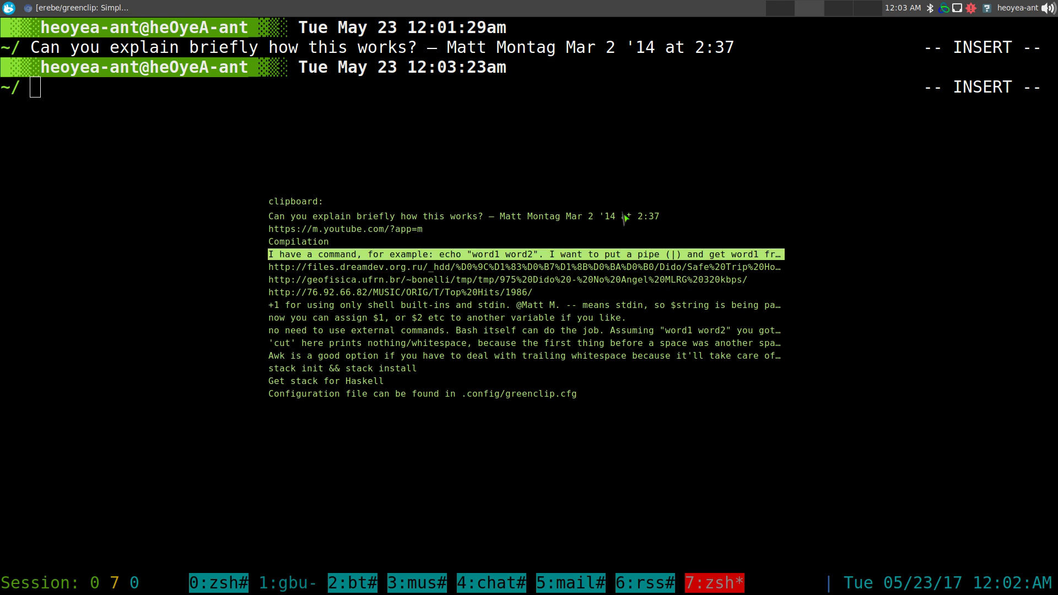
pyautogui.press('Down')
pyautogui.press('Down')
pyautogui.press('Down')
pyautogui.press('Down')
pyautogui.press('Down')
pyautogui.press('Down')
pyautogui.press('Return')
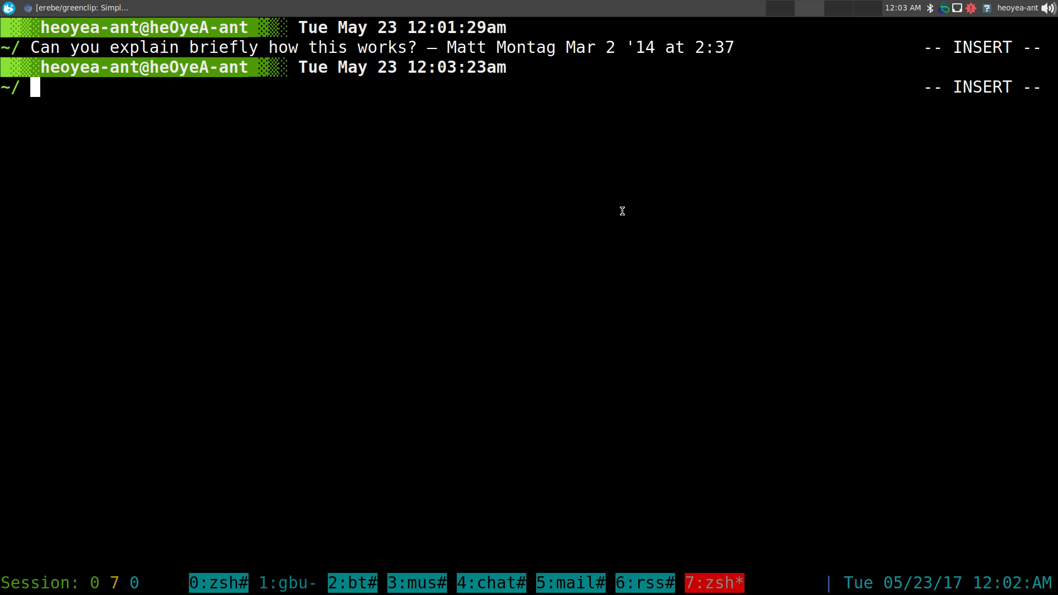
pyautogui.press('shift+Insert')
pyautogui.press('Return')
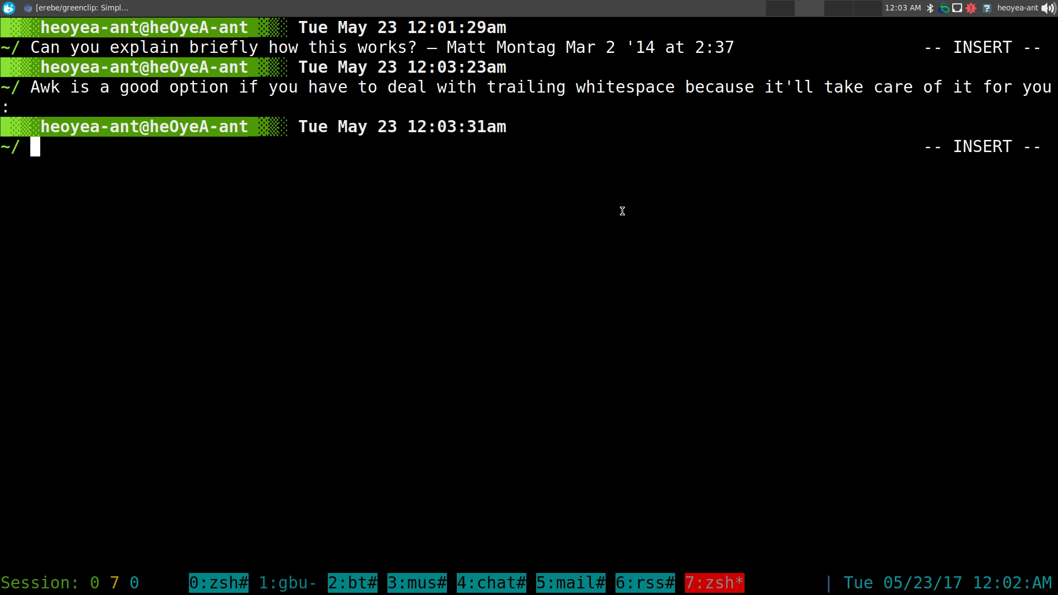
# Step: Bring back the greenclip GitHub page and copy its Purpose line
pyautogui.press('F12')
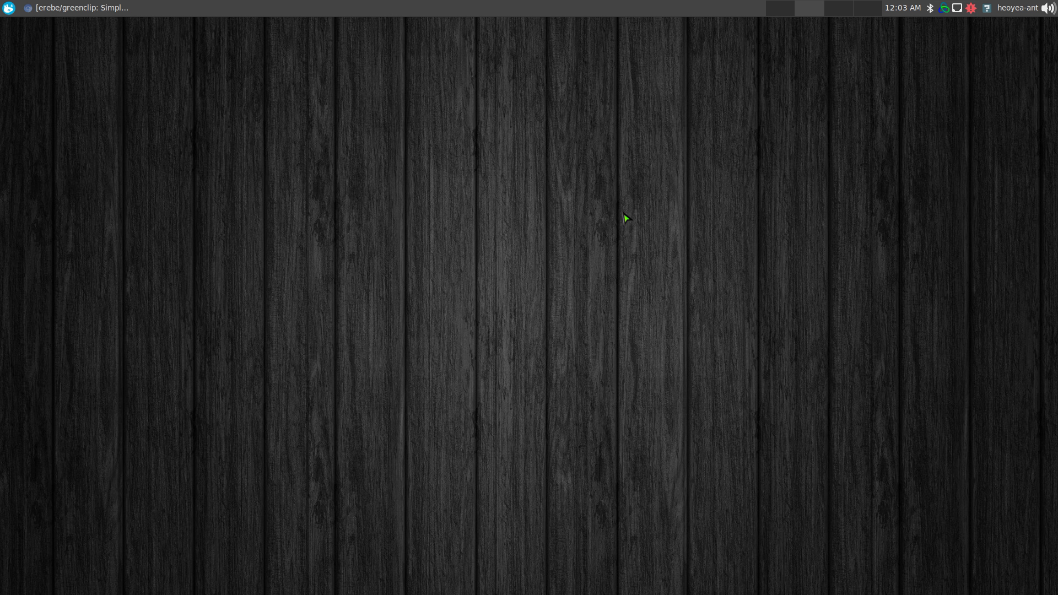
pyautogui.click(77, 7)
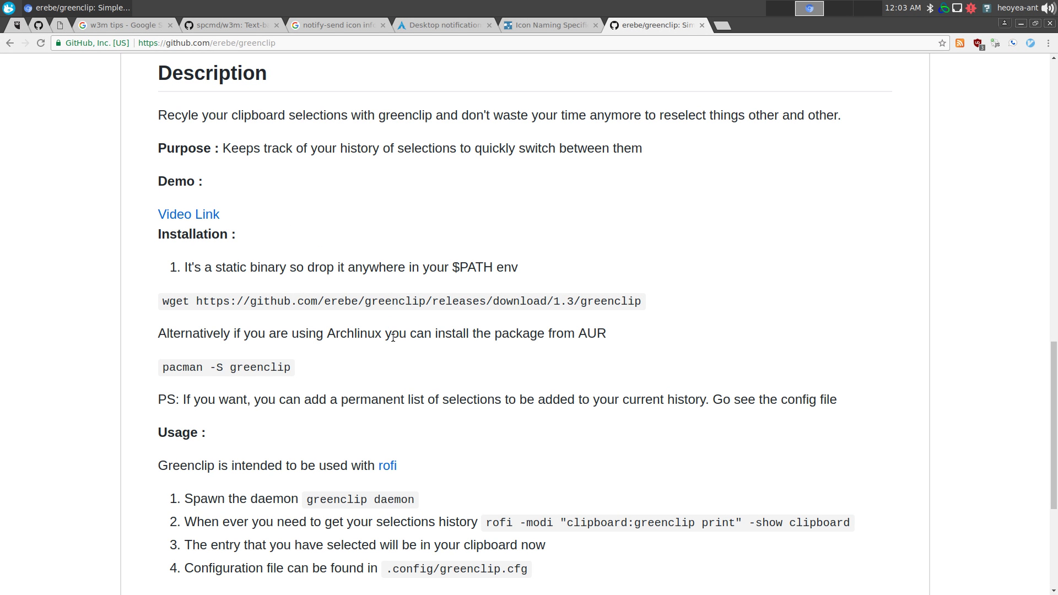
pyautogui.tripleClick(184, 149)
pyautogui.rightClick(184, 149)
pyautogui.click(196, 159)
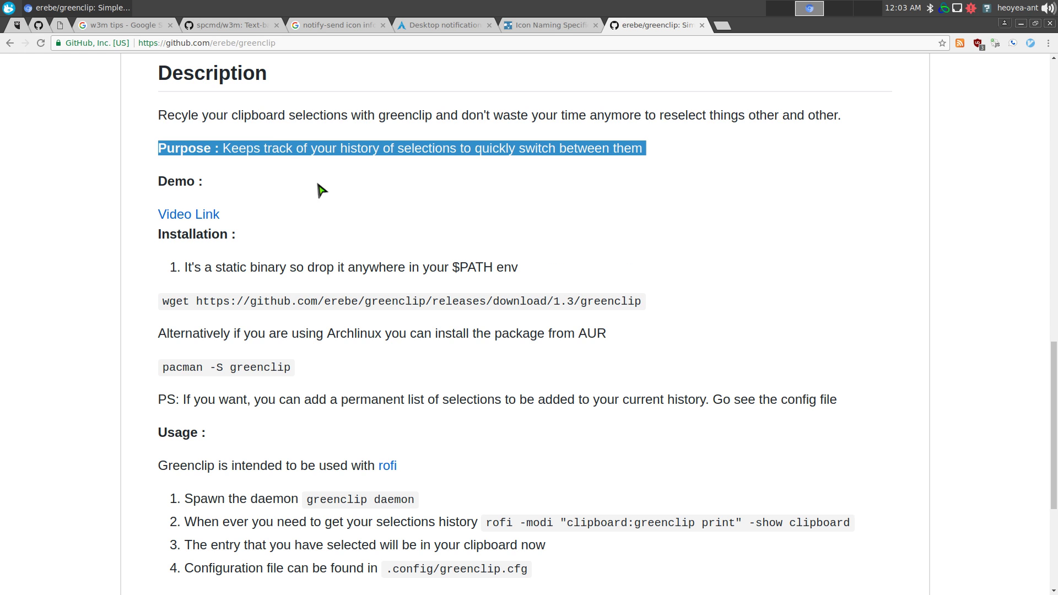
# Step: Copy the opening Description sentence and the static-binary installation line
pyautogui.tripleClick(267, 115)
pyautogui.rightClick(266, 114)
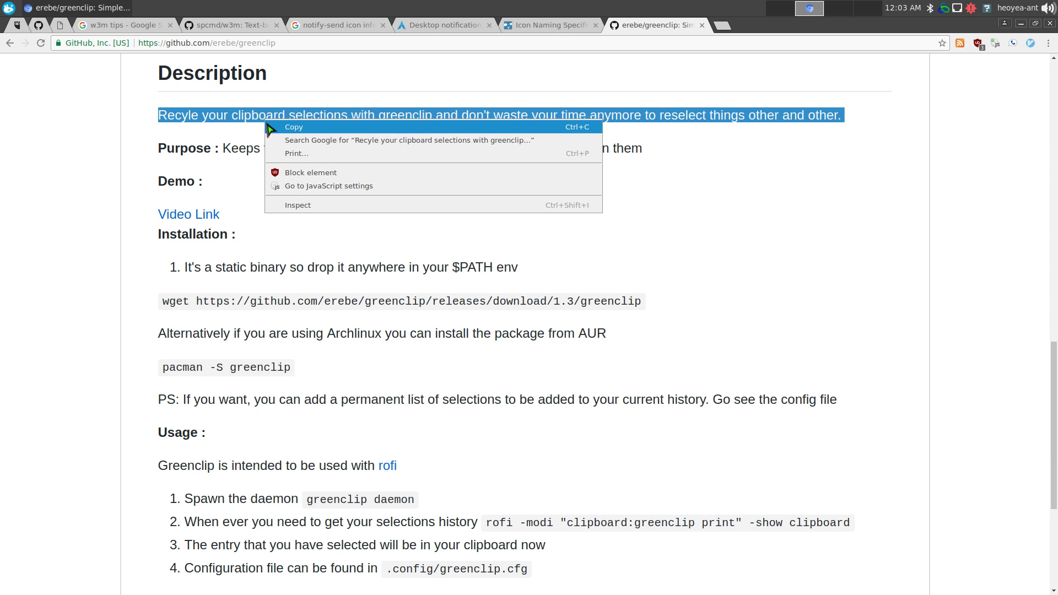
pyautogui.click(273, 124)
pyautogui.doubleClick(230, 270)
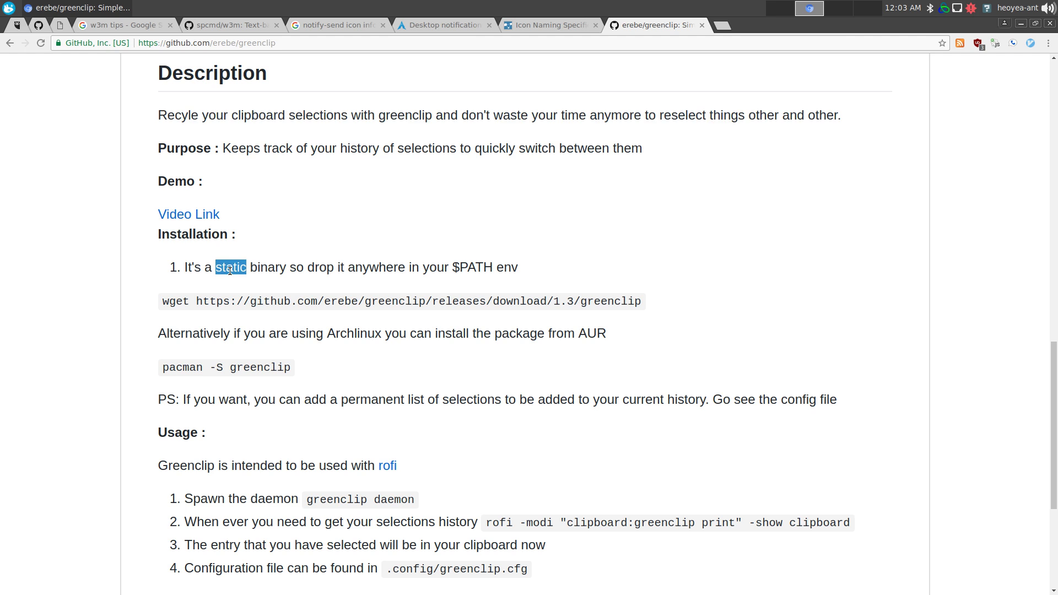
pyautogui.tripleClick(229, 270)
pyautogui.rightClick(231, 272)
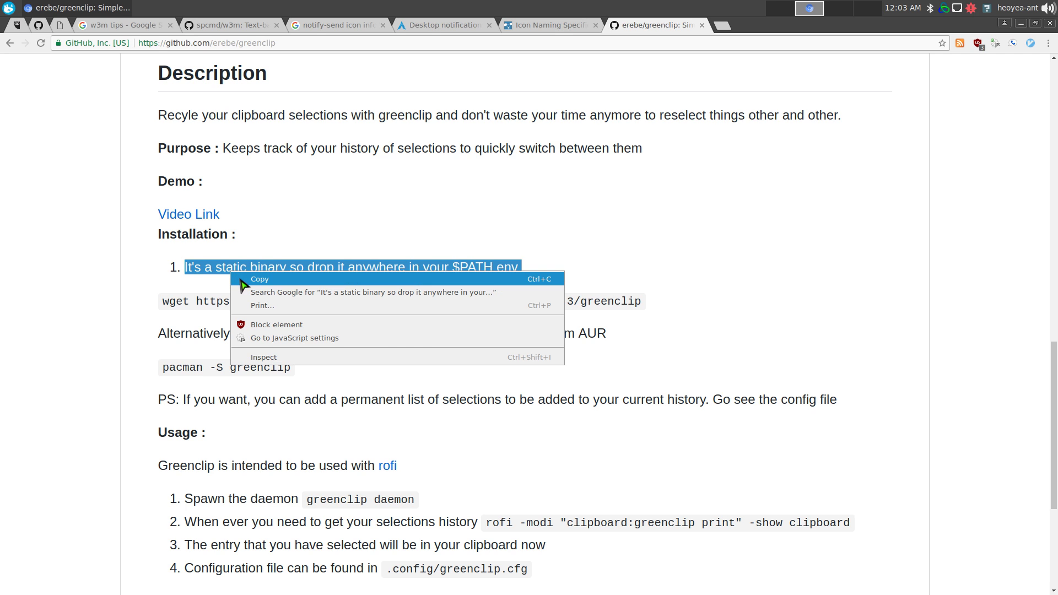
pyautogui.click(268, 260)
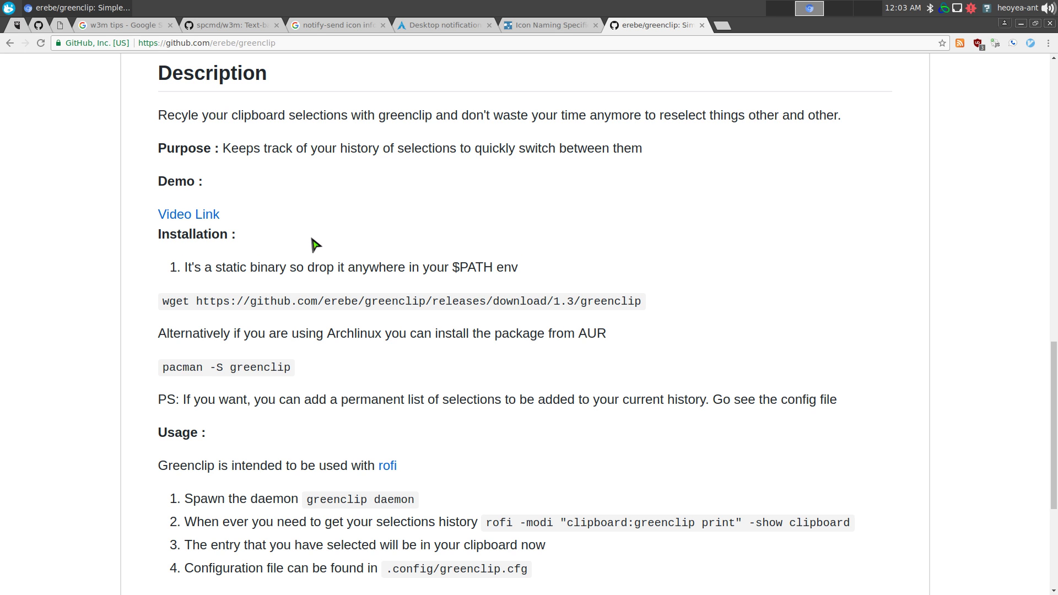
# Step: Paste the Description sentence entry from rofi's clipboard history into the terminal
pyautogui.press('super+d')
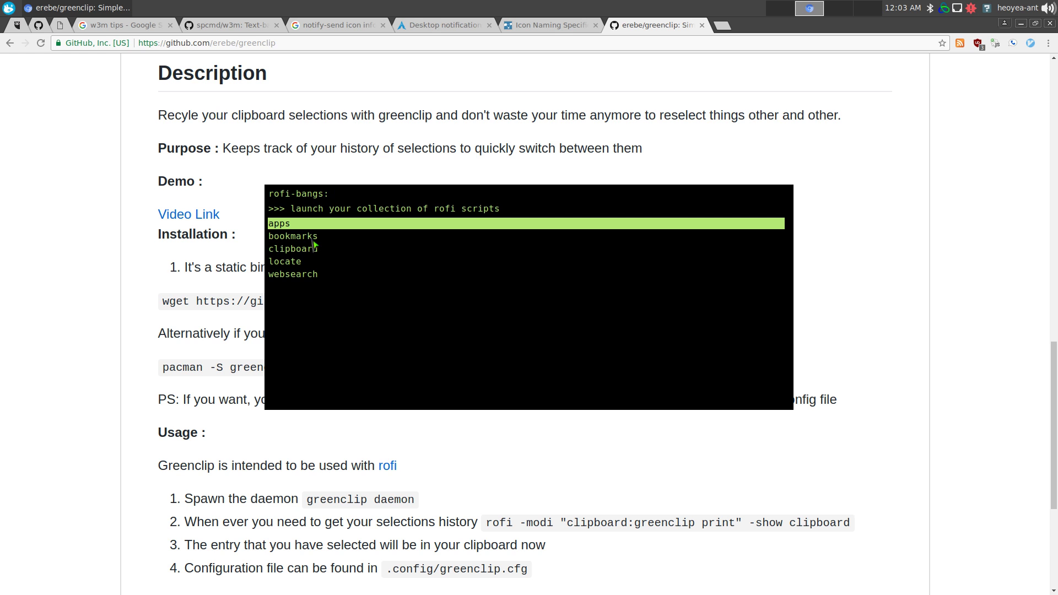
pyautogui.write('cl')
pyautogui.press('Return')
pyautogui.press('Down')
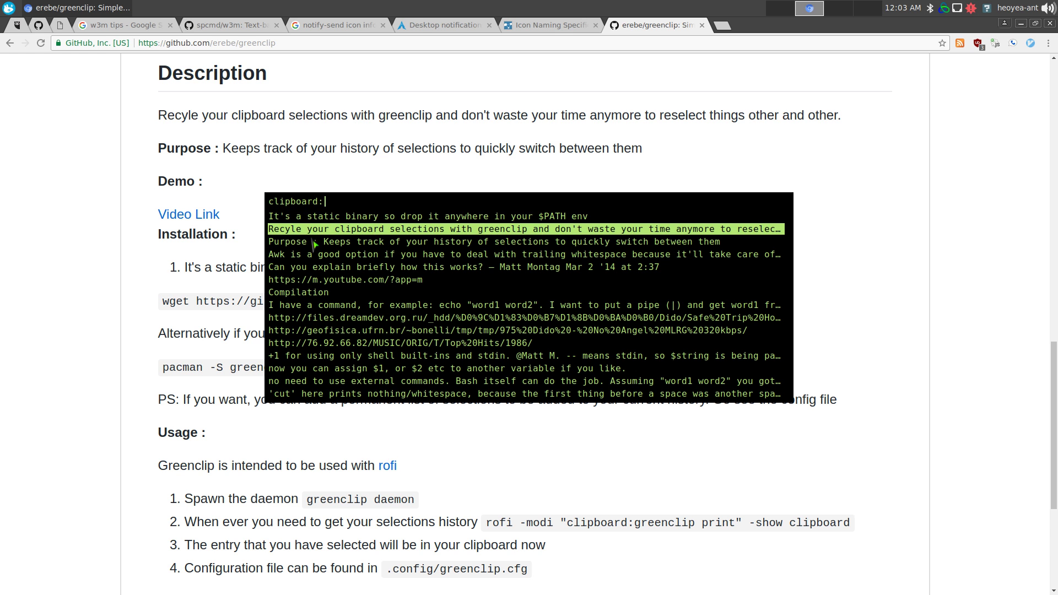
pyautogui.press('Up')
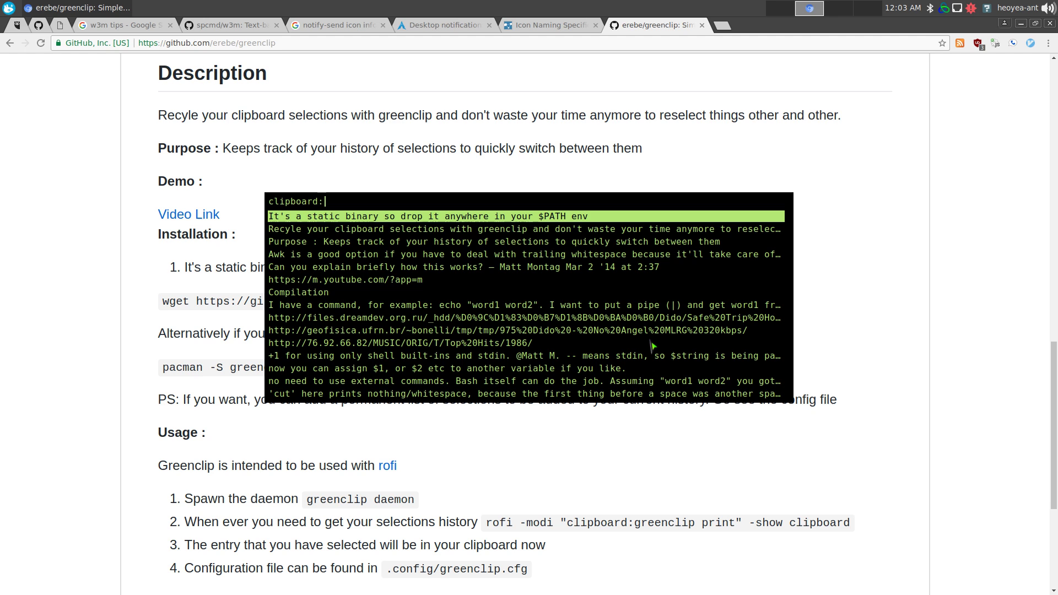
pyautogui.press('Down')
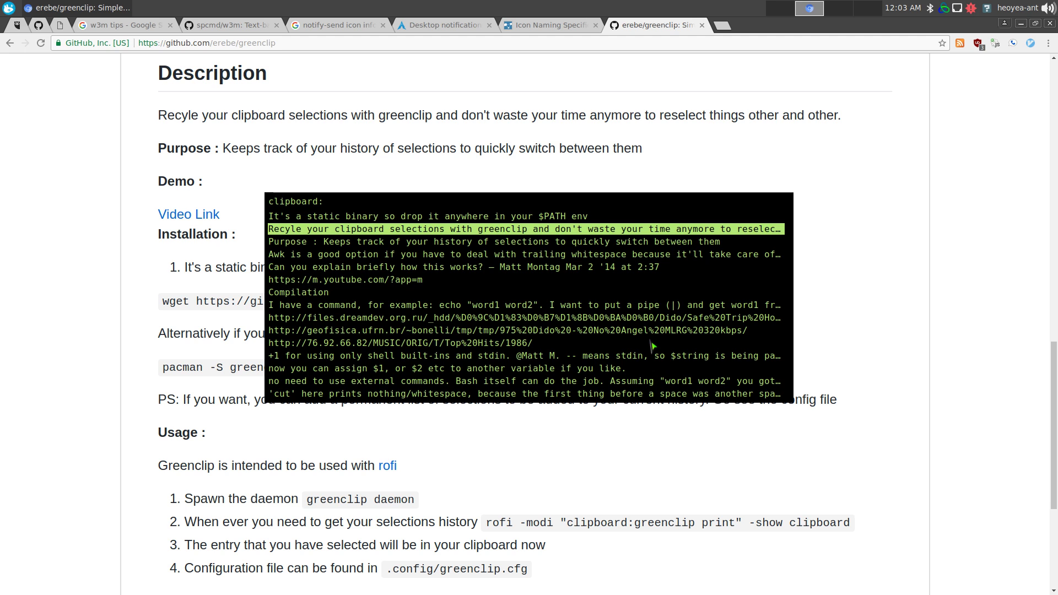
pyautogui.press('Return')
pyautogui.press('F12')
pyautogui.hotkey('ctrl', 'shift', 'v')
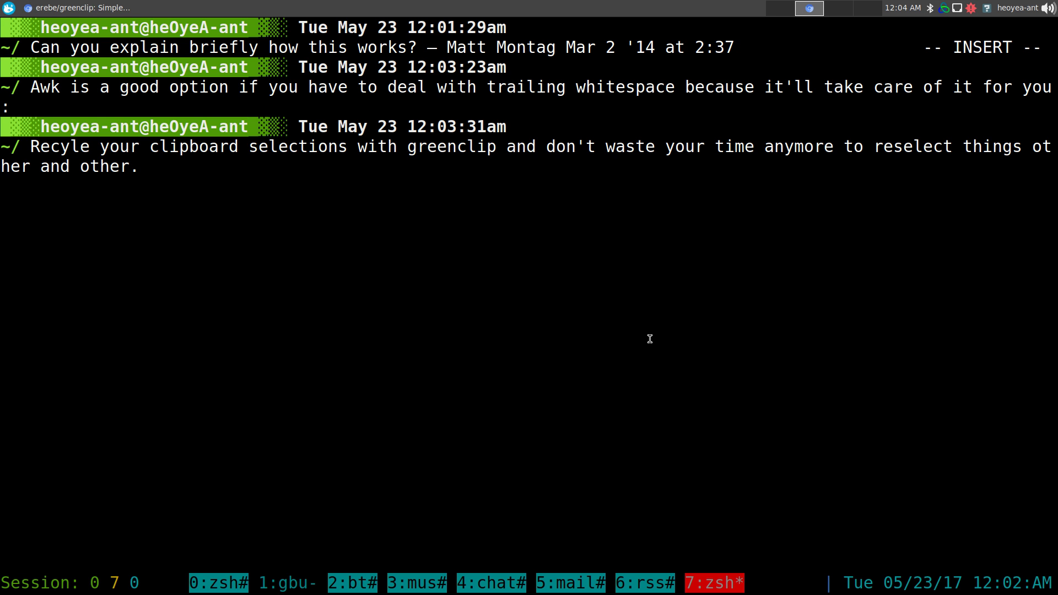
pyautogui.press('Return')
# Step: Paste the static-binary installation entry into the terminal, then clear the screen
pyautogui.press('super+r')
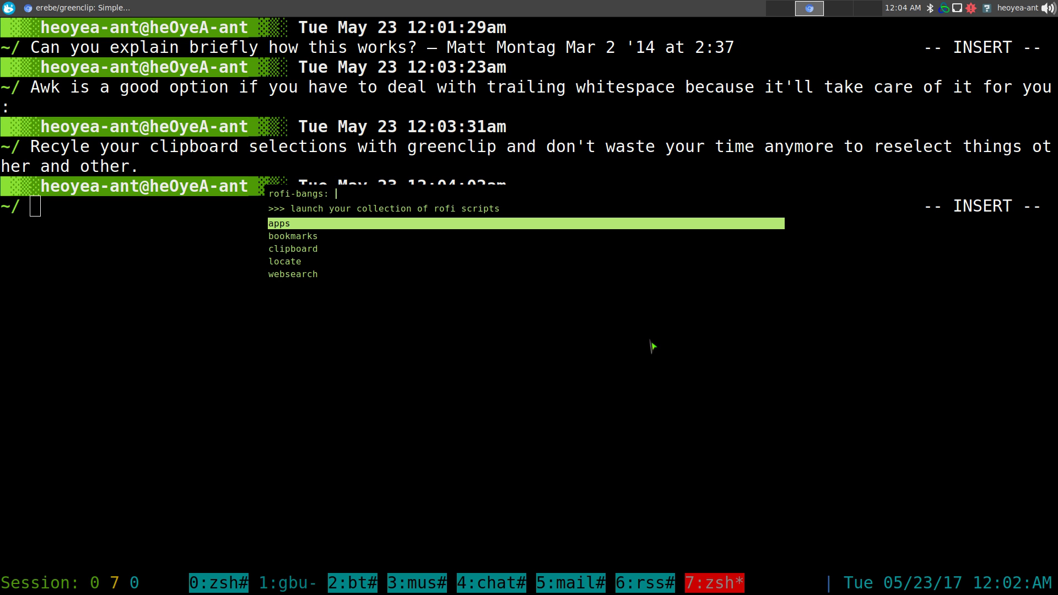
pyautogui.write('cl')
pyautogui.press('Return')
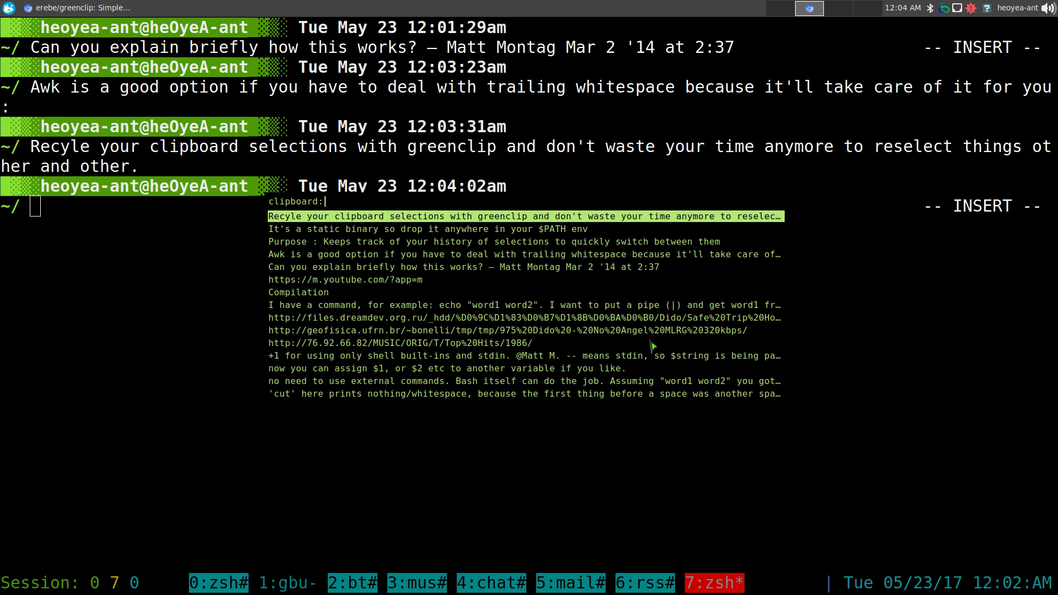
pyautogui.press('Down')
pyautogui.press('Return')
pyautogui.hotkey('ctrl', 'shift', 'v')
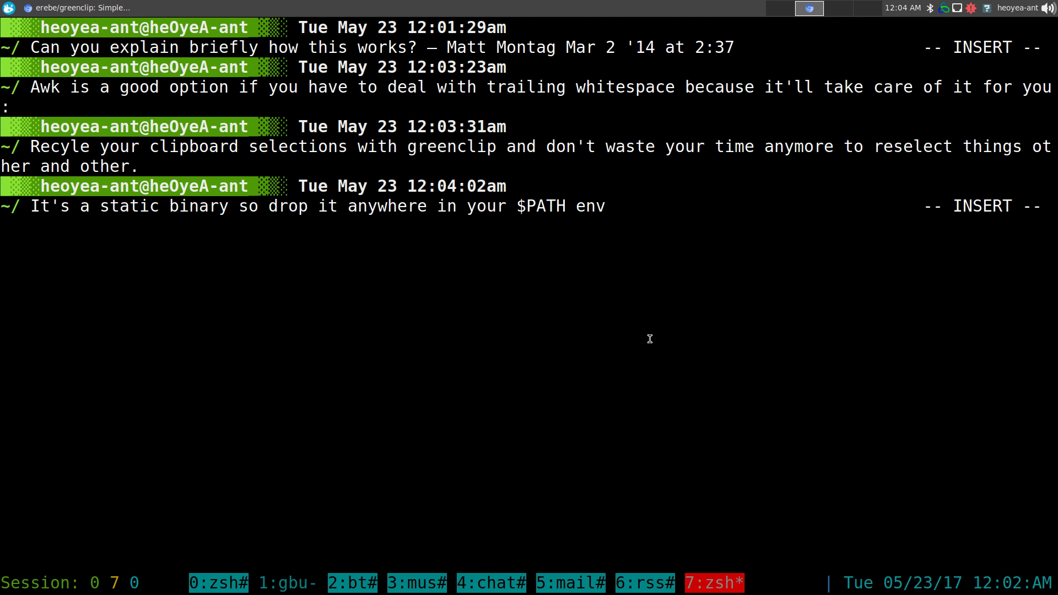
pyautogui.press('Return')
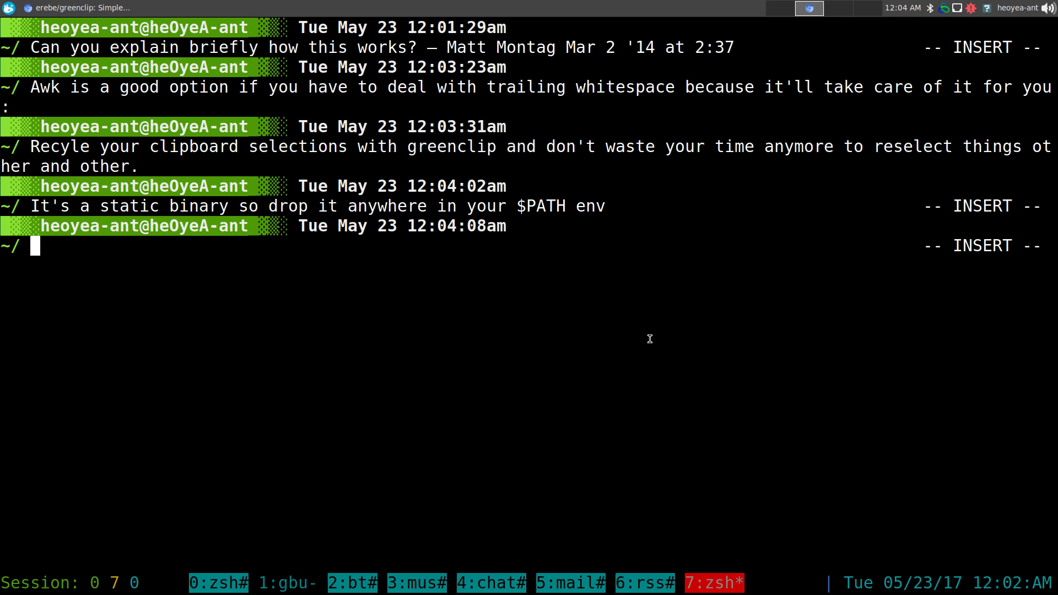
pyautogui.hotkey('ctrl', 'l')
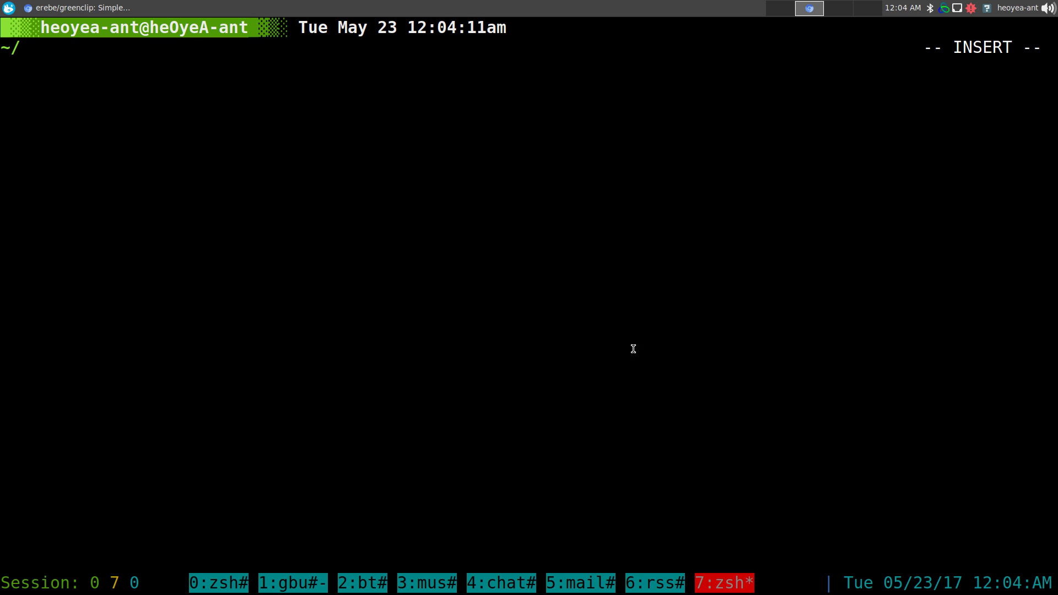
# Step: Select the rofi clipboard:greenclip command in the README's Usage list
pyautogui.press('F12')
pyautogui.scroll(-2, 580, 374)
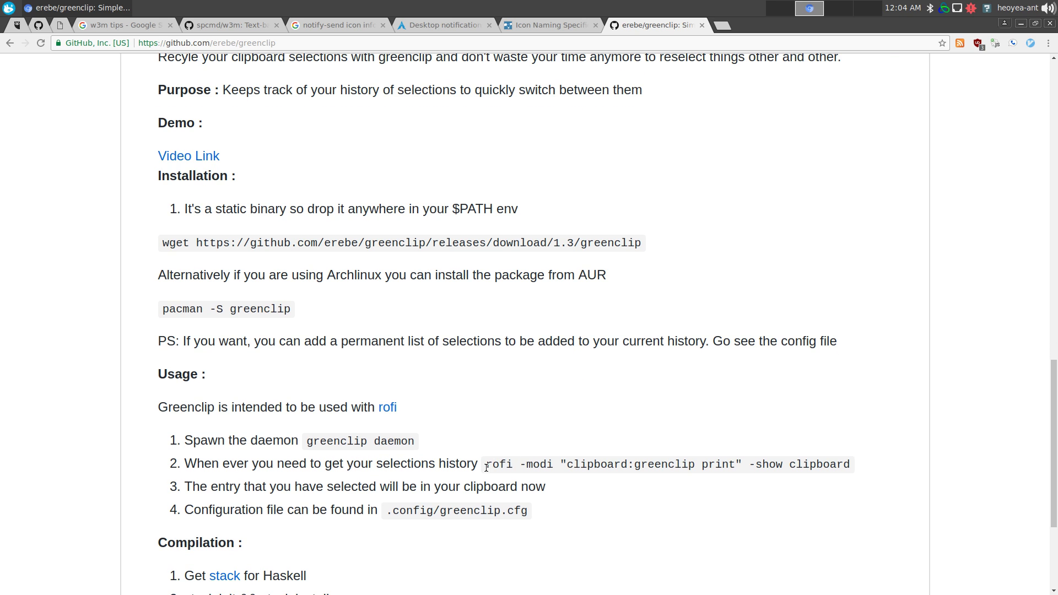
pyautogui.moveTo(486, 464); pyautogui.dragTo(869, 468)
# Step: Run that command in zsh and pick the Awk entry from the greenclip history
pyautogui.press('F12')
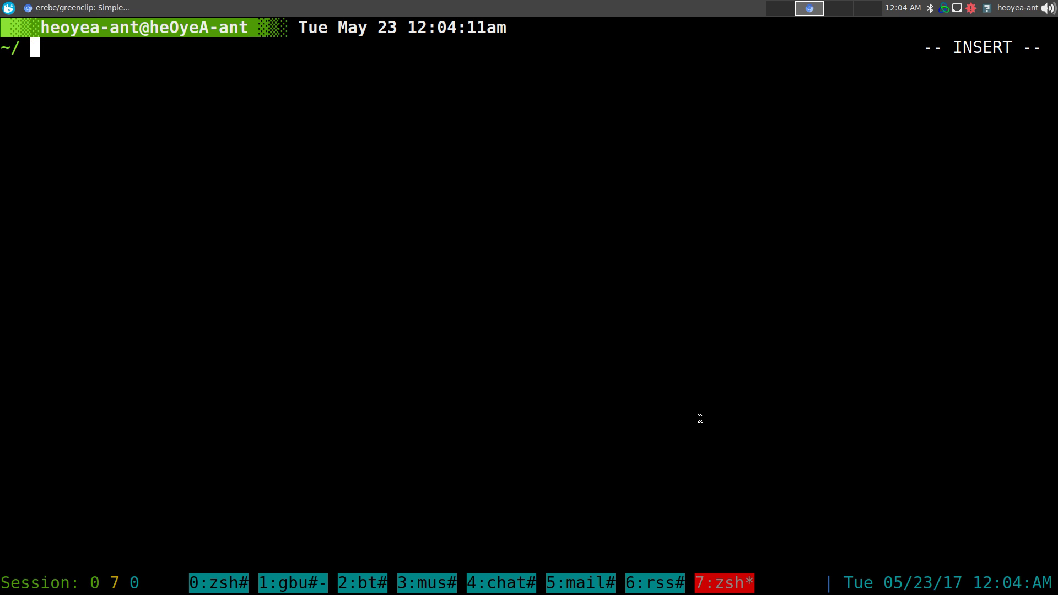
pyautogui.middleClick(609, 363)
pyautogui.press('Return')
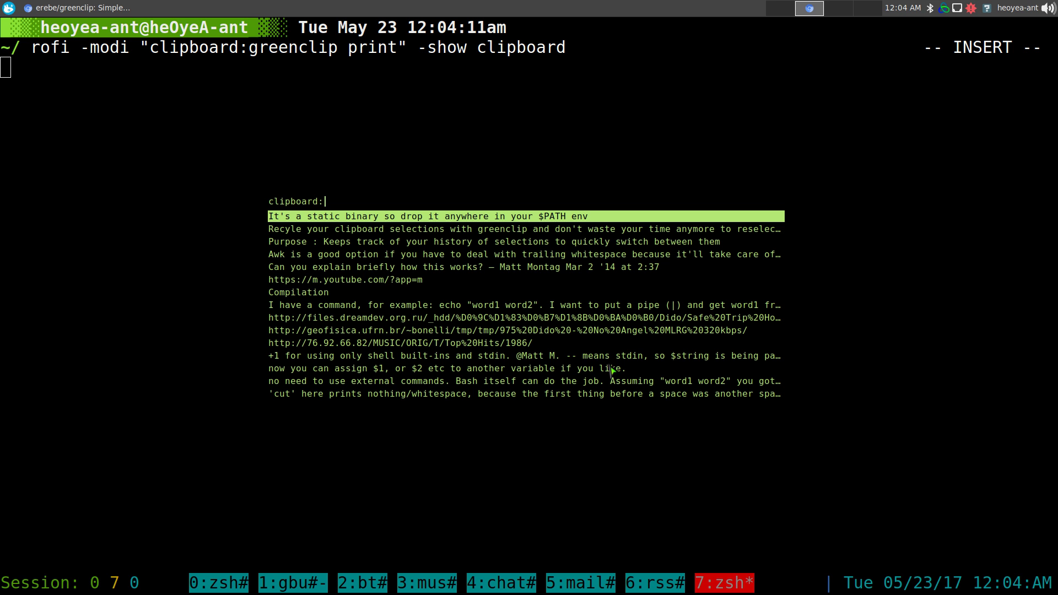
pyautogui.press('Down')
pyautogui.press('Down')
pyautogui.press('Down')
pyautogui.press('Down')
pyautogui.press('Down')
pyautogui.press('Down')
pyautogui.press('Down')
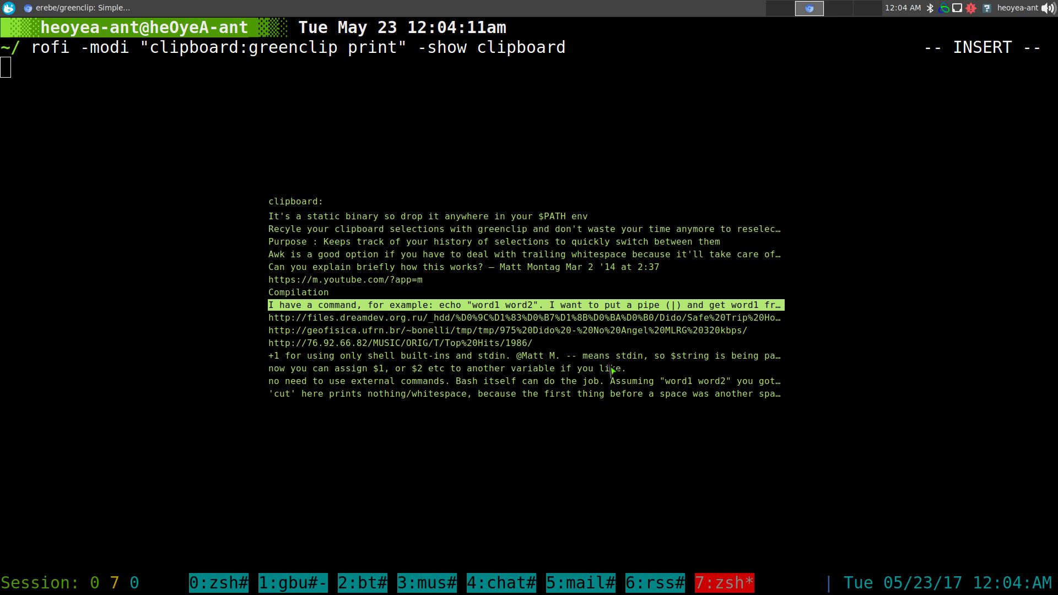
pyautogui.press('Up')
pyautogui.press('Up')
pyautogui.press('Up')
pyautogui.press('Up')
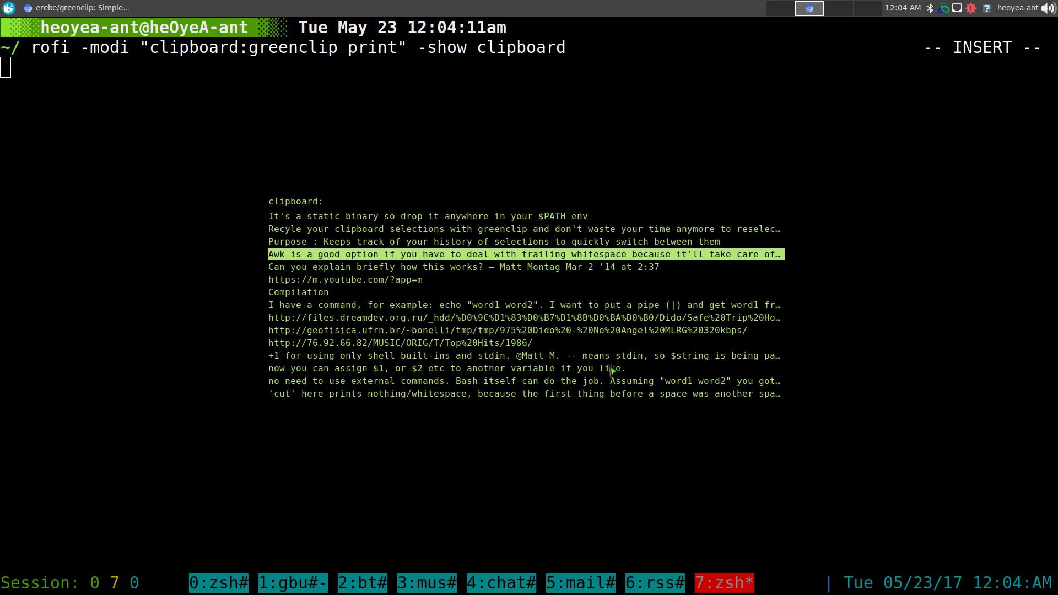
pyautogui.press('Return')
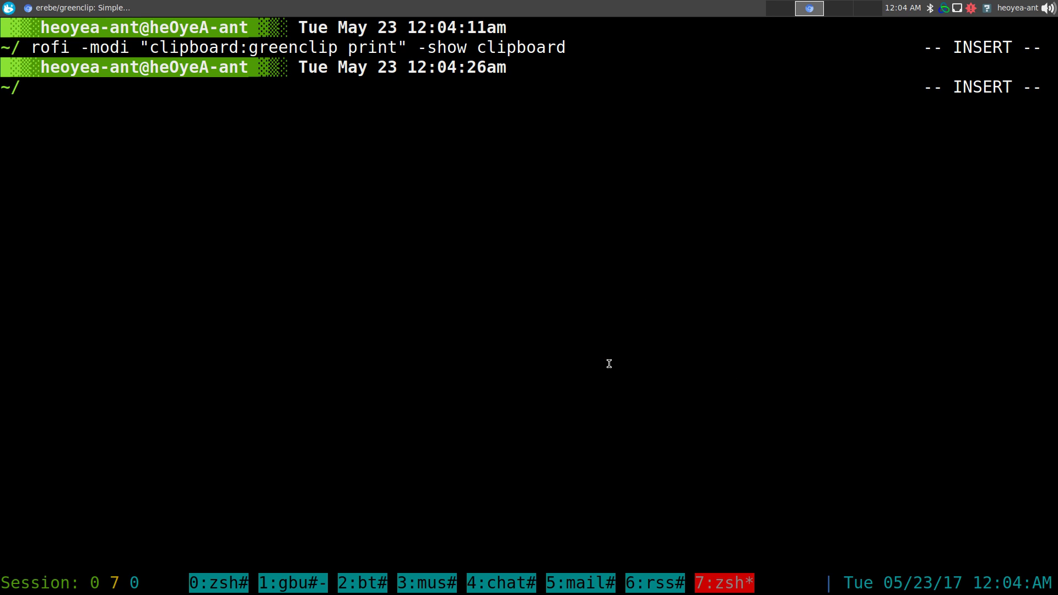
# Step: Open rofi-bangs.sh in Vim with the cfg-rofibangs shortcut
pyautogui.write('rof')
pyautogui.press('BackSpace')
pyautogui.press('BackSpace')
pyautogui.press('BackSpace')
pyautogui.write('cf-')
pyautogui.write('rof')
pyautogui.press('Tab')
pyautogui.press('Return')
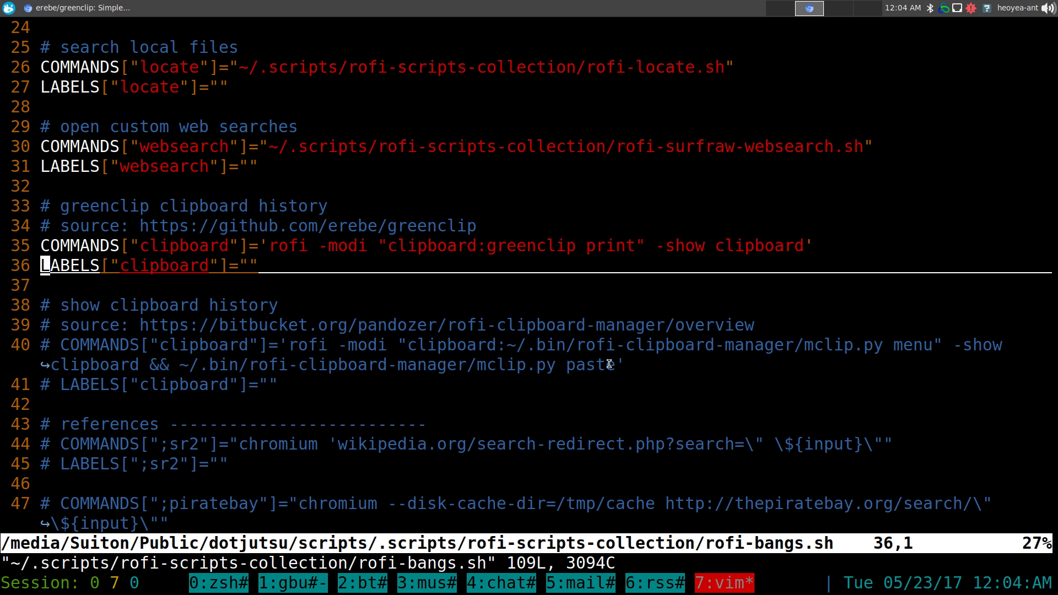
# Step: Highlight the clipboard command at lines 35–36 and the old manager block at lines 39–41
pyautogui.press('k')
pyautogui.press('k')
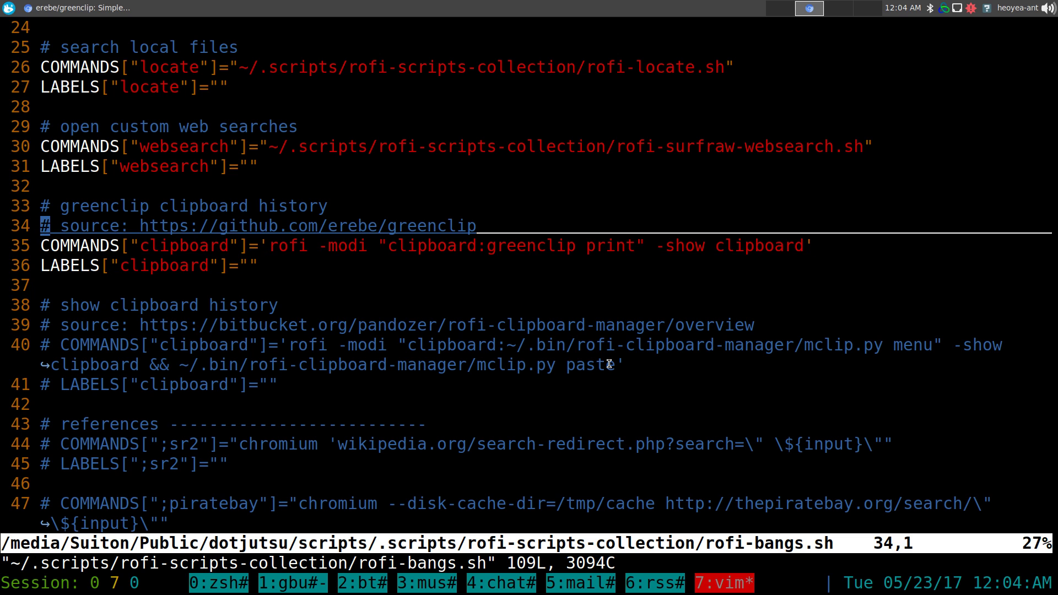
pyautogui.press('j')
pyautogui.press('j')
pyautogui.press('k')
pyautogui.hotkey('shift', 'v')
pyautogui.press('j')
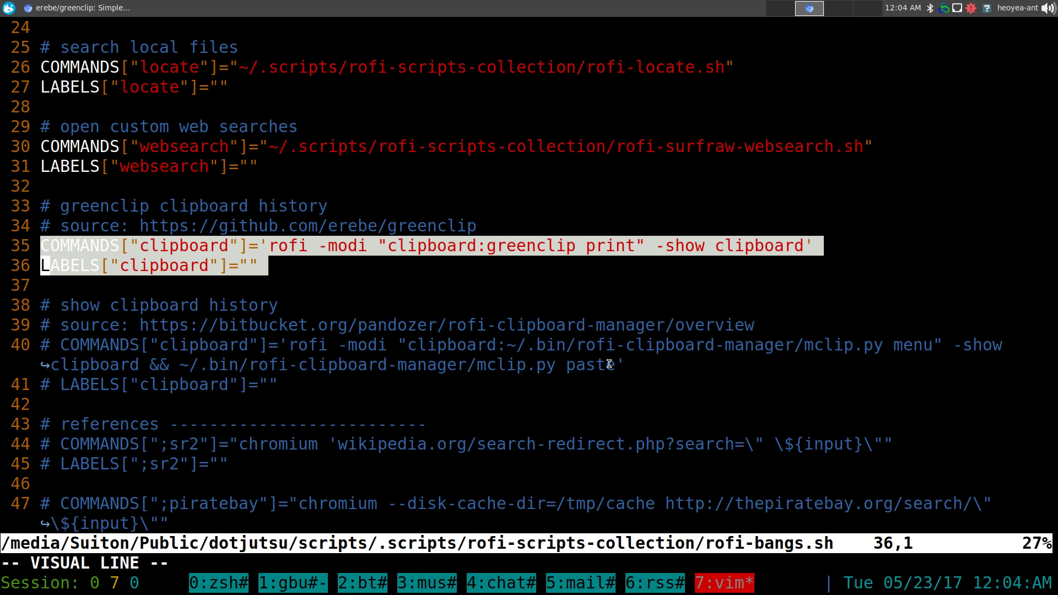
pyautogui.press('Escape')
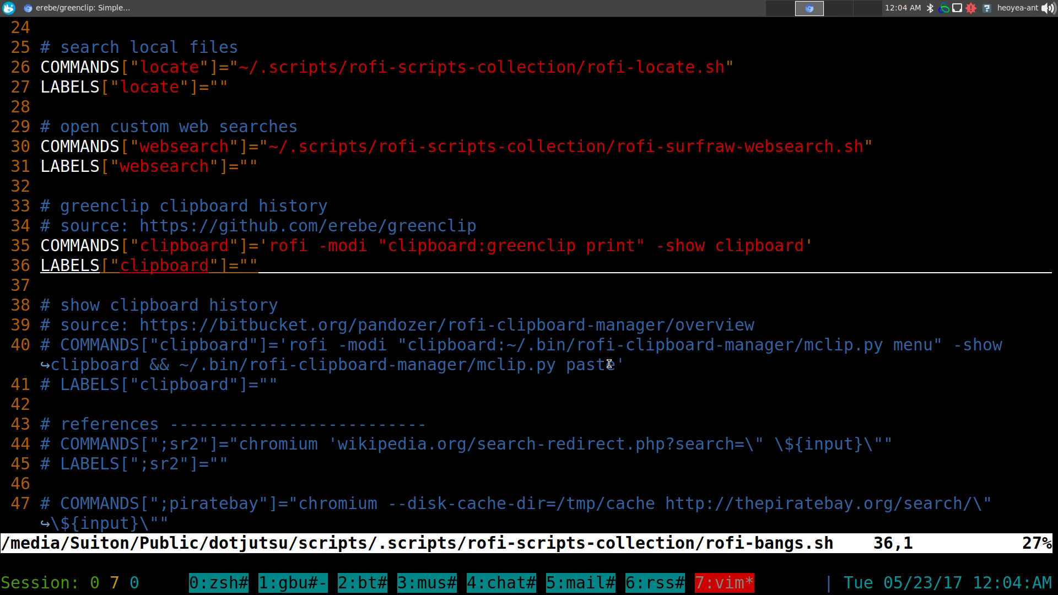
pyautogui.press('j')
pyautogui.press('j')
pyautogui.press('j')
pyautogui.hotkey('shift', 'v')
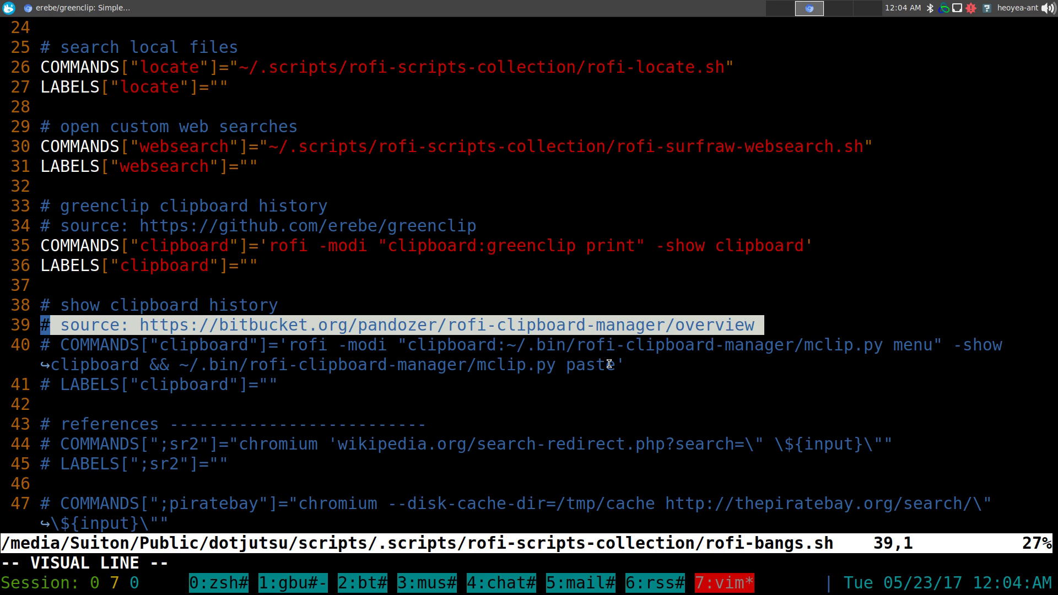
pyautogui.press('j')
pyautogui.press('j')
pyautogui.press('Escape')
# Step: Highlight the old clipboard entry from line 38 and the greenclip block at lines 33–36
pyautogui.press('k')
pyautogui.press('k')
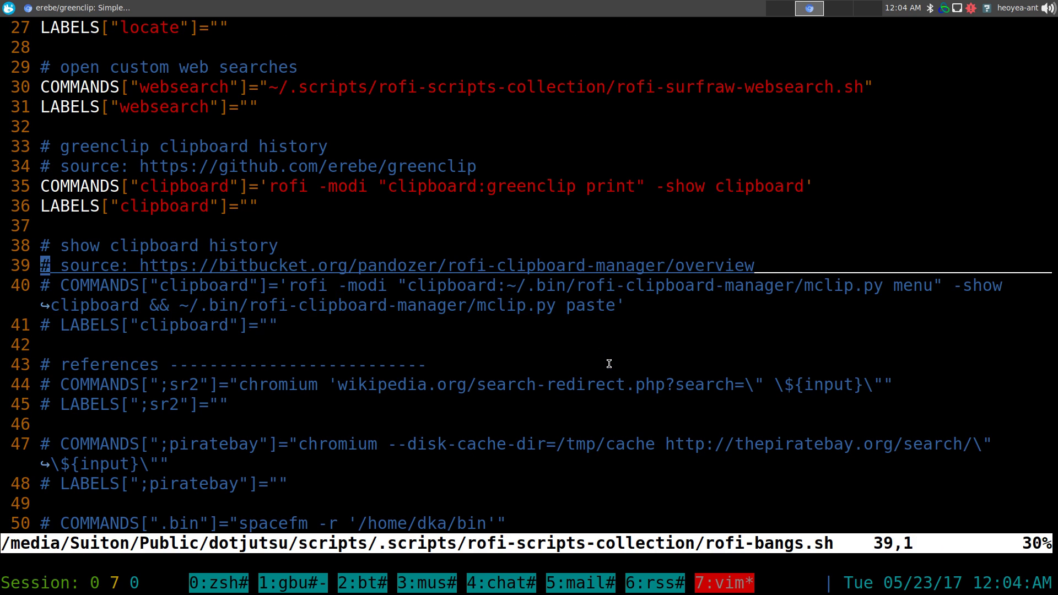
pyautogui.press('k')
pyautogui.hotkey('shift', 'v')
pyautogui.press('j')
pyautogui.press('j')
pyautogui.press('j')
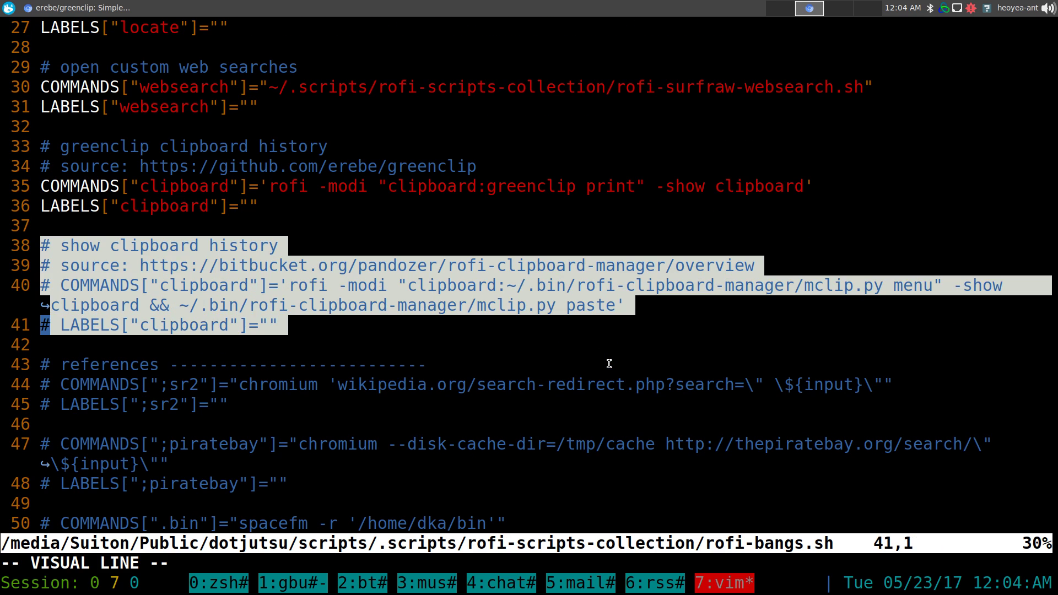
pyautogui.press('Escape')
pyautogui.press('k')
pyautogui.press('k')
pyautogui.press('k')
pyautogui.press('k')
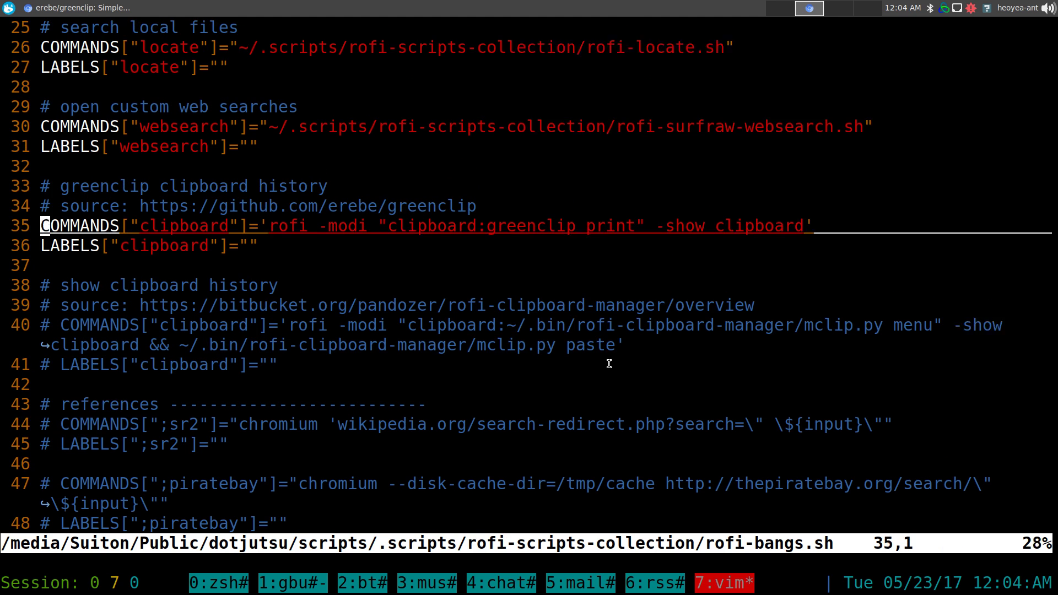
pyautogui.press('k')
pyautogui.press('k')
pyautogui.hotkey('shift', 'v')
pyautogui.press('j')
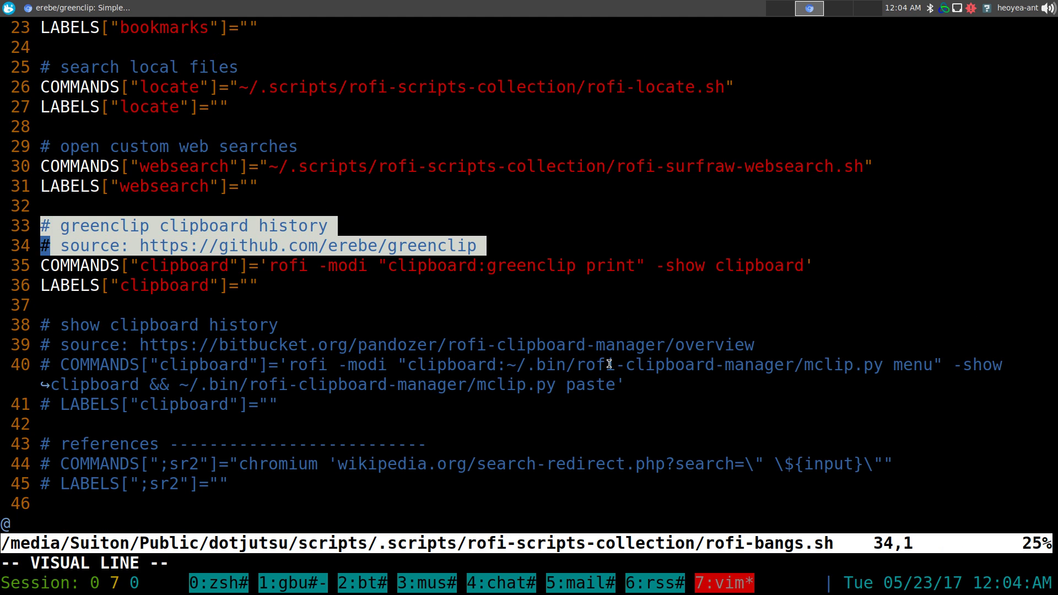
pyautogui.press('j')
pyautogui.press('j')
pyautogui.press('Escape')
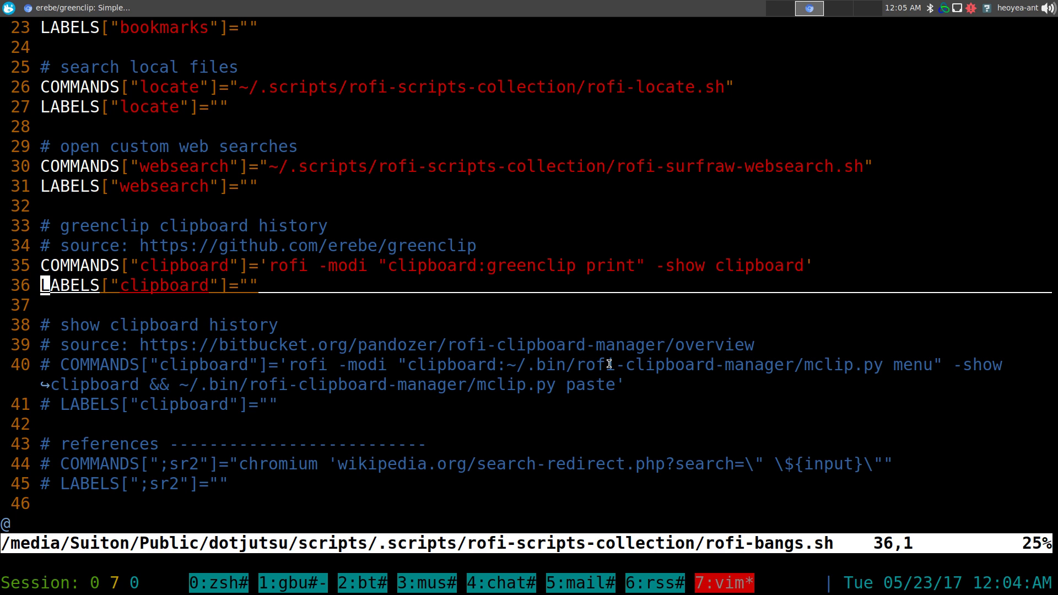
# Step: Quit Vim and copy the 'greenclip daemon' command from the GitHub page
pyautogui.write(':q!')
pyautogui.press('Return')
pyautogui.press('F12')
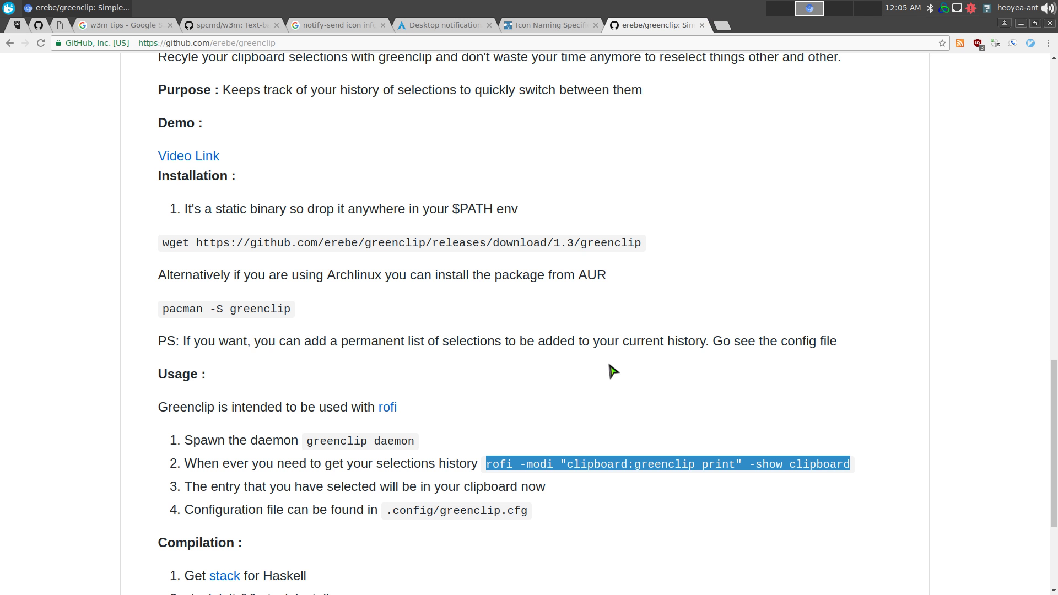
pyautogui.moveTo(306, 442); pyautogui.dragTo(425, 444)
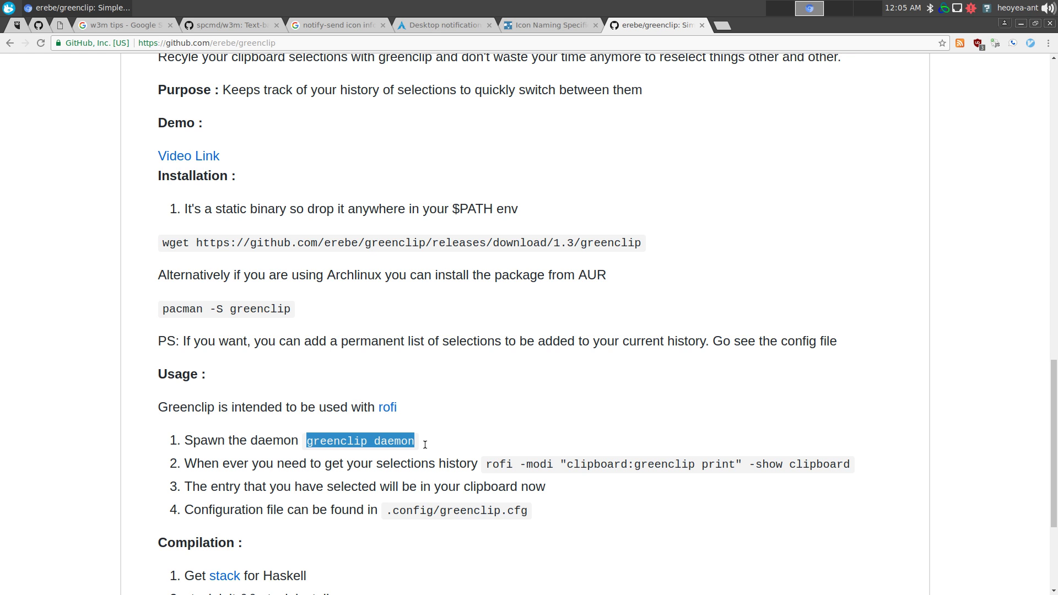
pyautogui.rightClick(404, 444)
pyautogui.click(412, 450)
pyautogui.click(453, 418)
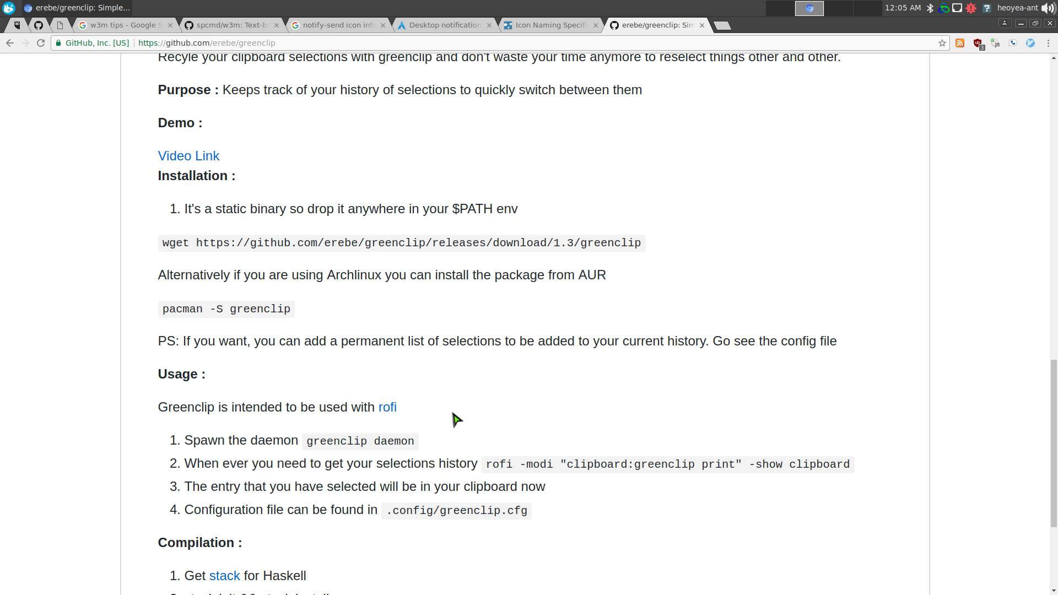
pyautogui.press('F12')
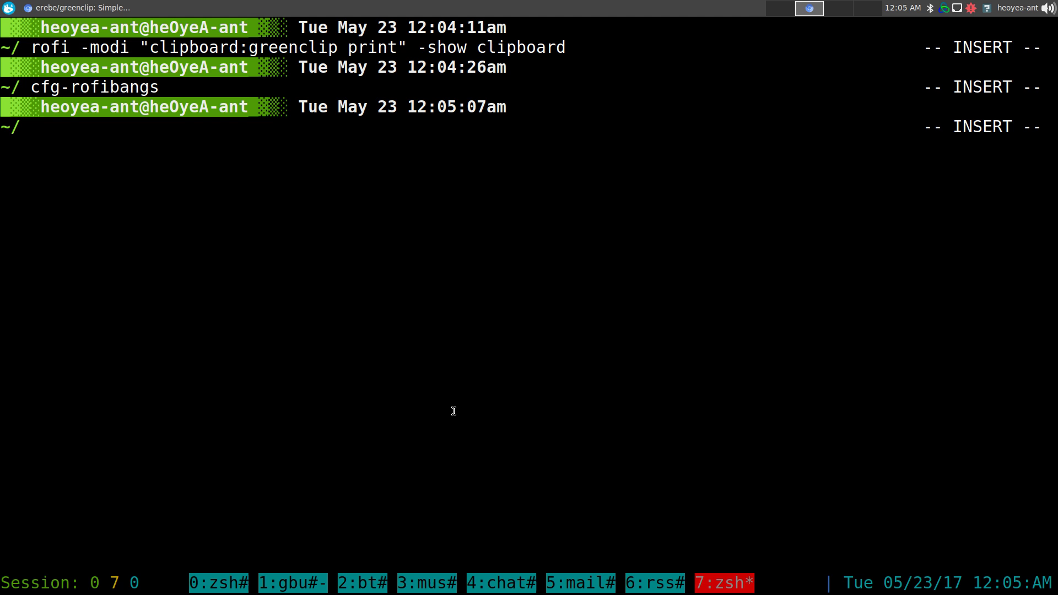
# Step: Open ~/.autostartrc via cfg-autostartrc and check line 51 'greenclip daemon &'
pyautogui.write('c-au')
pyautogui.press('Tab')
pyautogui.press('Return')
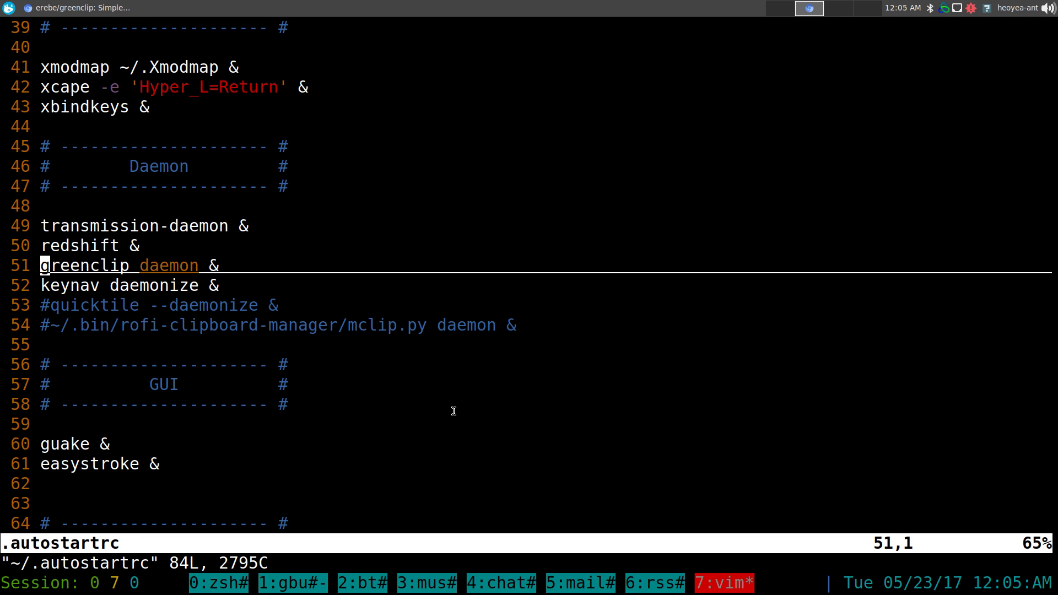
pyautogui.hotkey('shift', 'v')
pyautogui.press('y')
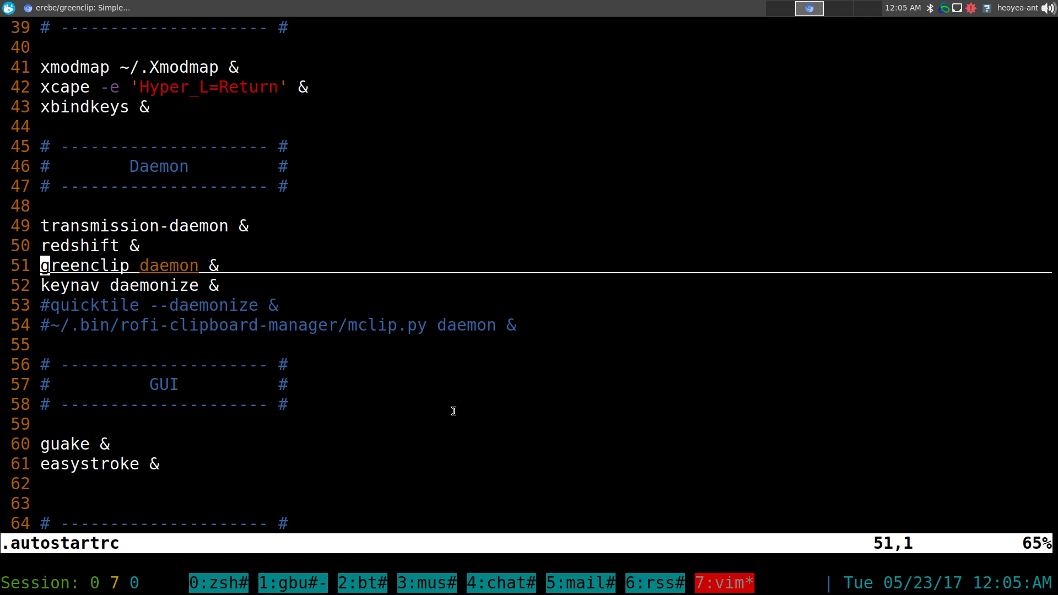
pyautogui.press('F12')
pyautogui.press('super+space')
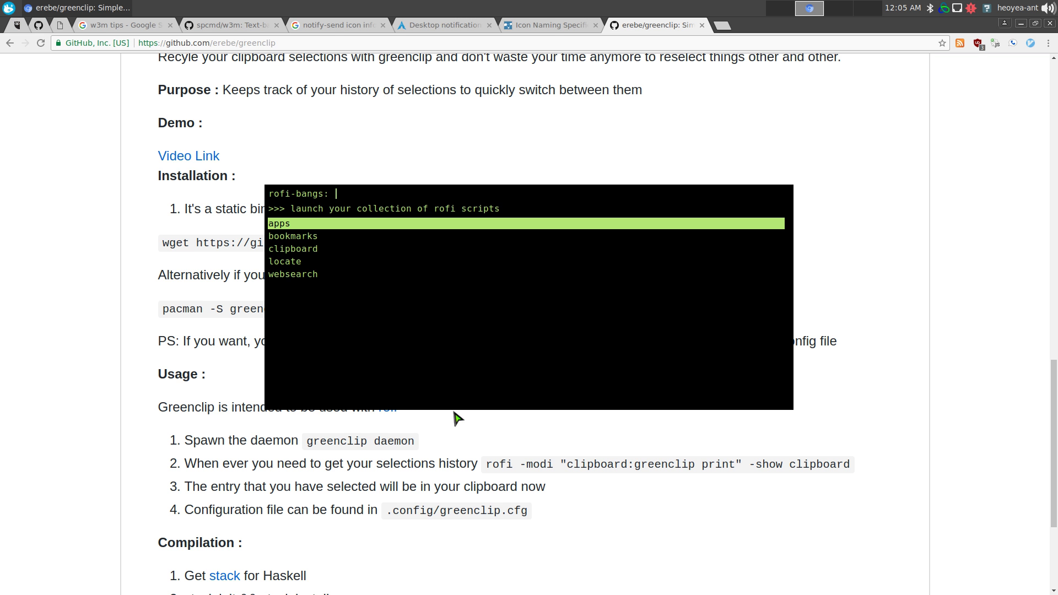
pyautogui.write('ap')
pyautogui.press('Return')
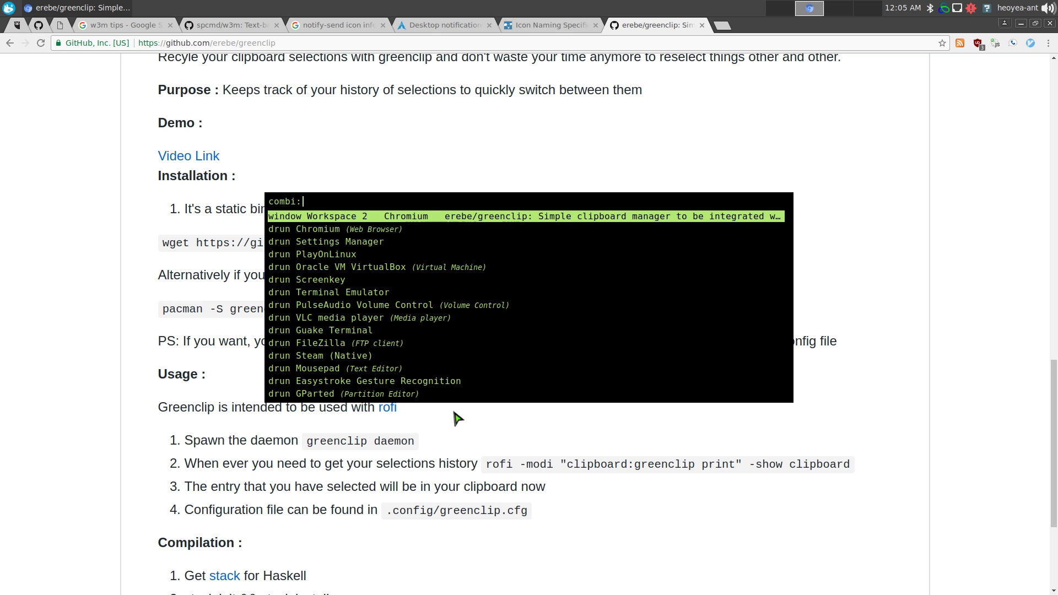
pyautogui.write('sett')
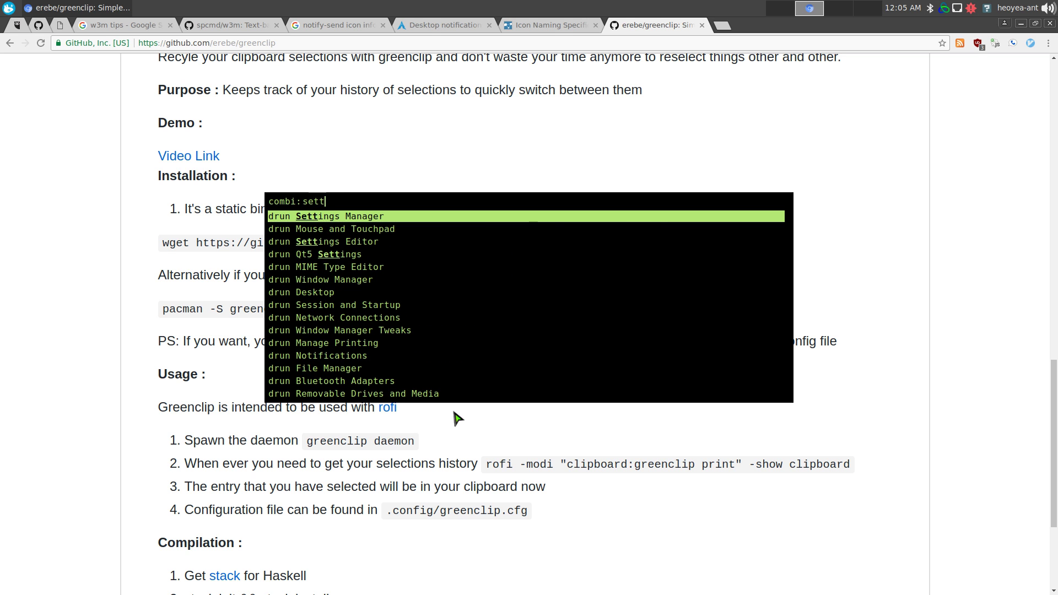
pyautogui.write('in')
pyautogui.press('Return')
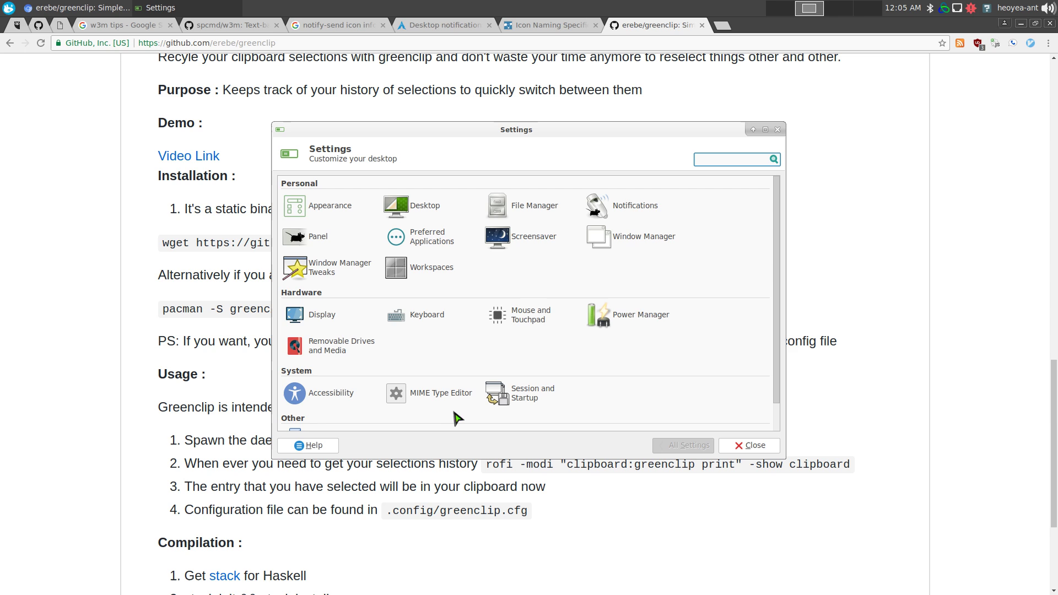
pyautogui.write('s')
pyautogui.write('ta')
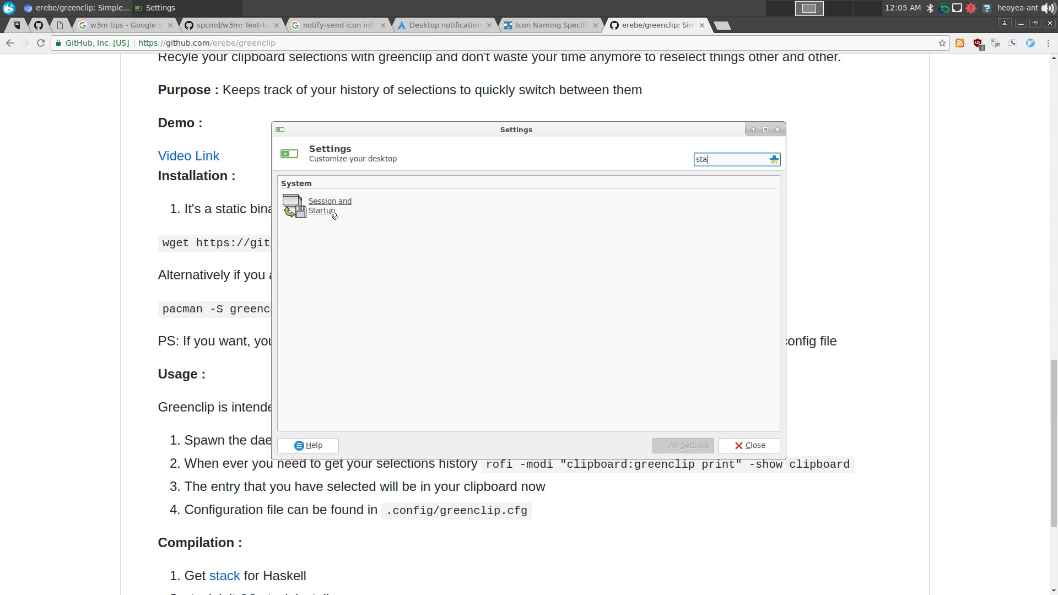
pyautogui.click(329, 210)
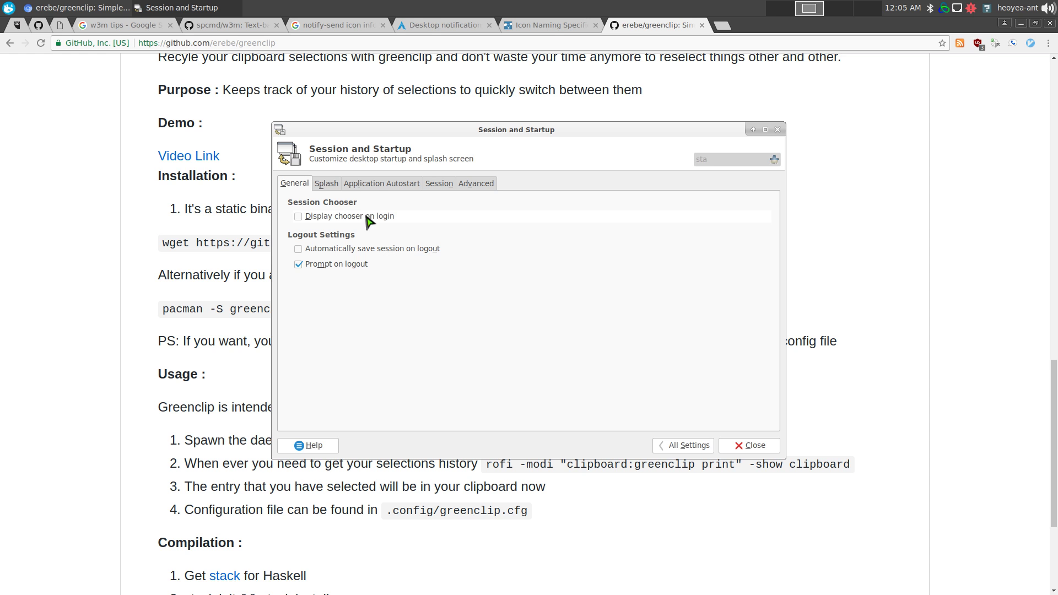
pyautogui.click(370, 185)
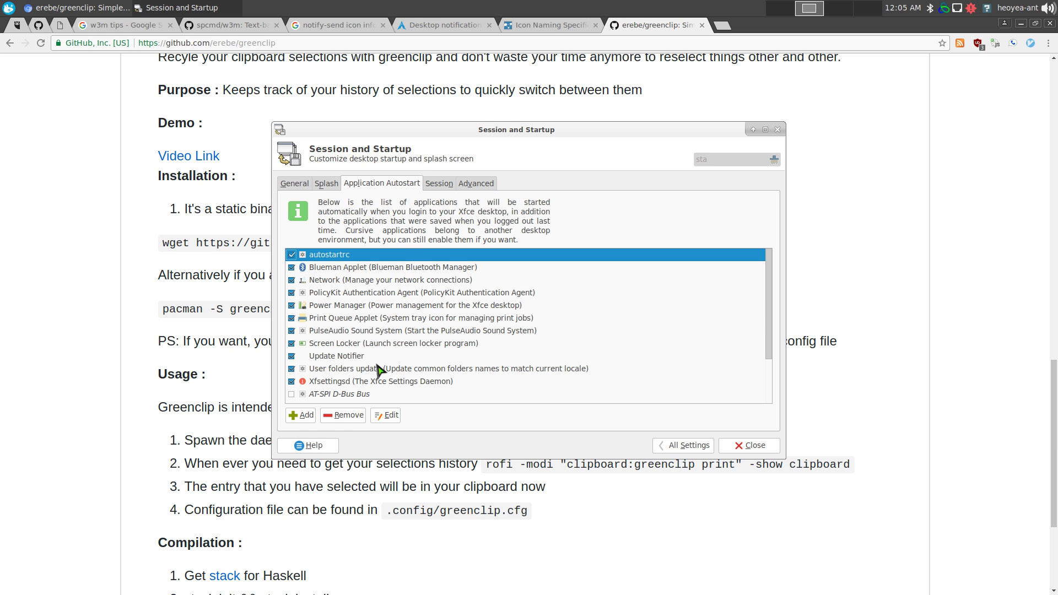
pyautogui.click(302, 416)
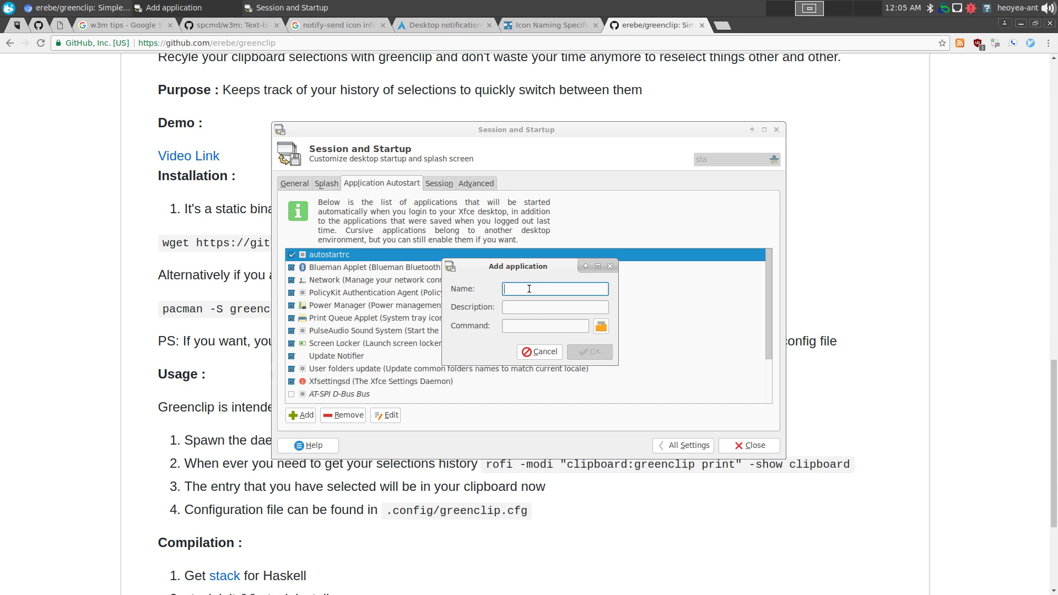
pyautogui.write('greenclip')
pyautogui.click(537, 326)
pyautogui.write('greenclip daemon')
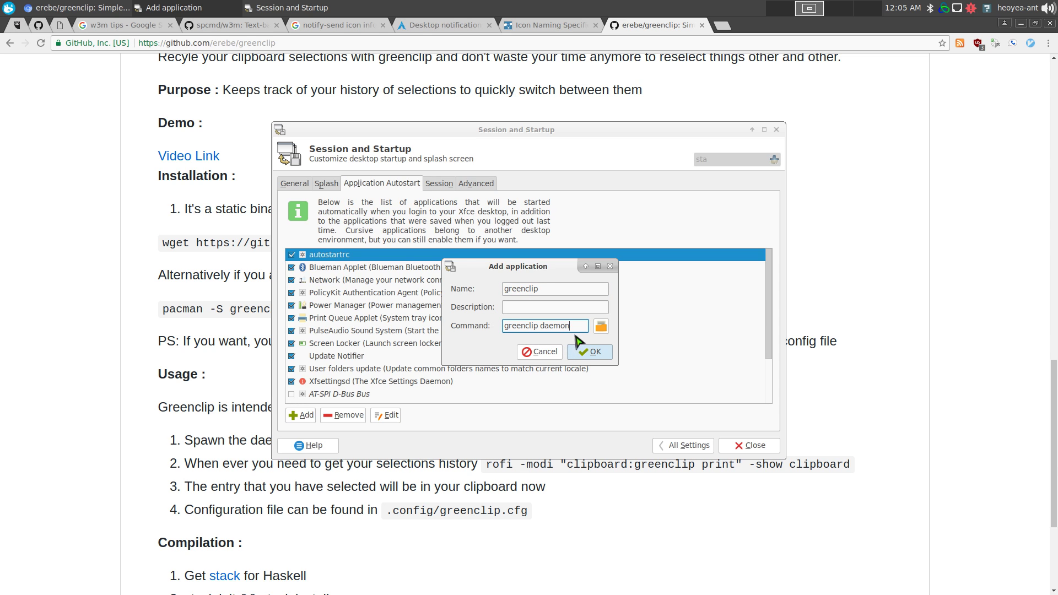
pyautogui.click(551, 354)
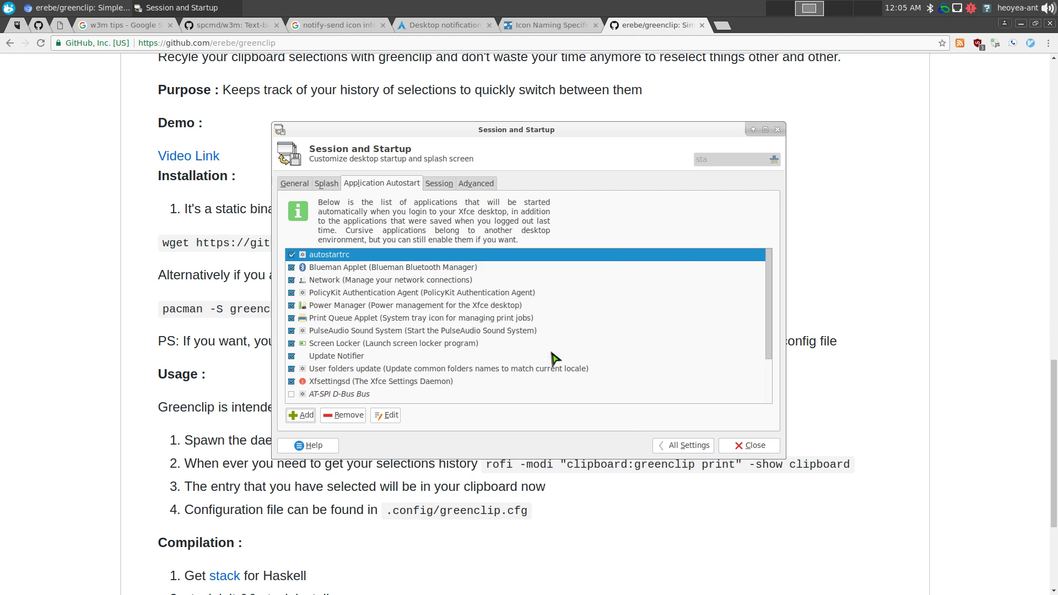
# Step: Close the startup applications window, hide the browser and open rofi-bangs' clipboard entry
pyautogui.click(749, 446)
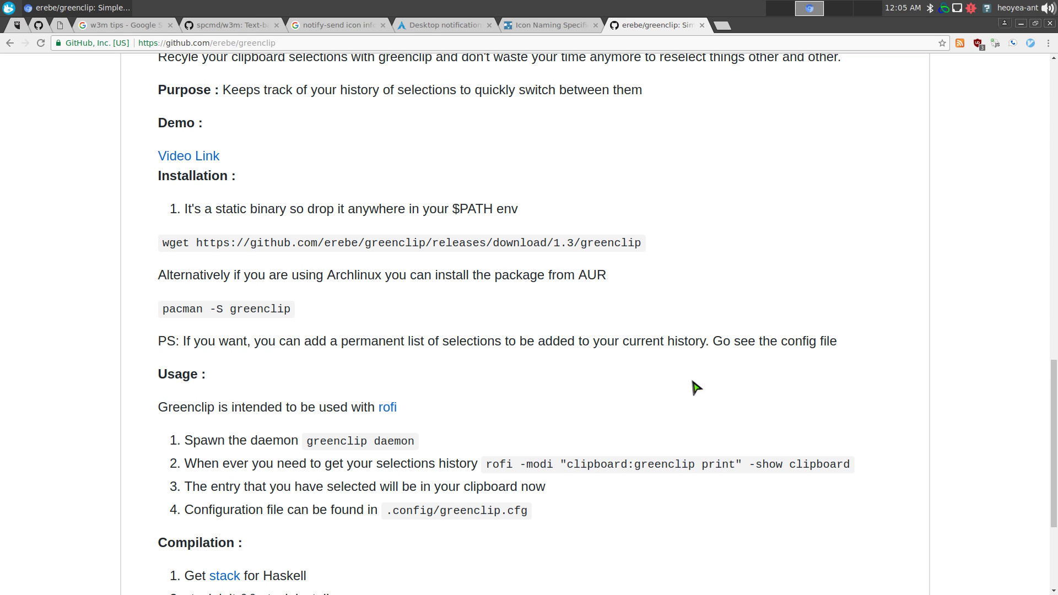
pyautogui.scroll(-1, 640, 372)
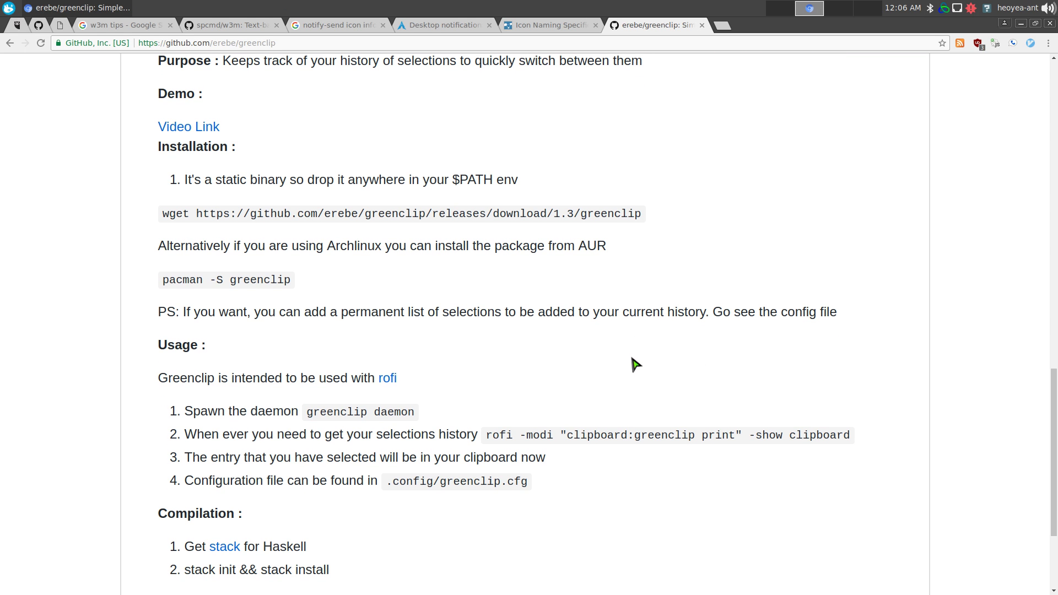
pyautogui.scroll(-1, 635, 364)
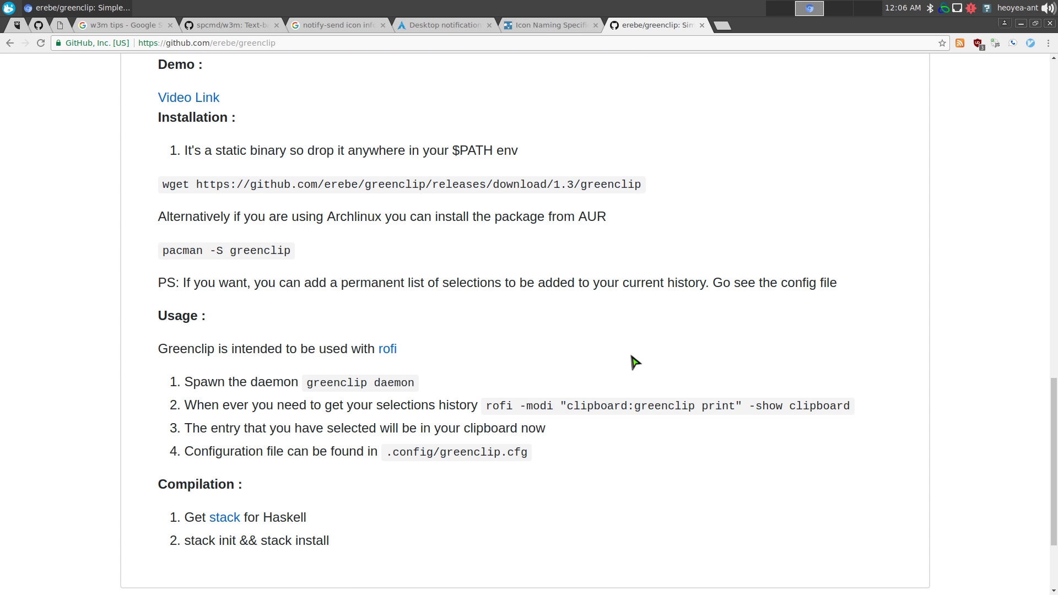
pyautogui.click(1019, 25)
pyautogui.press('super+space')
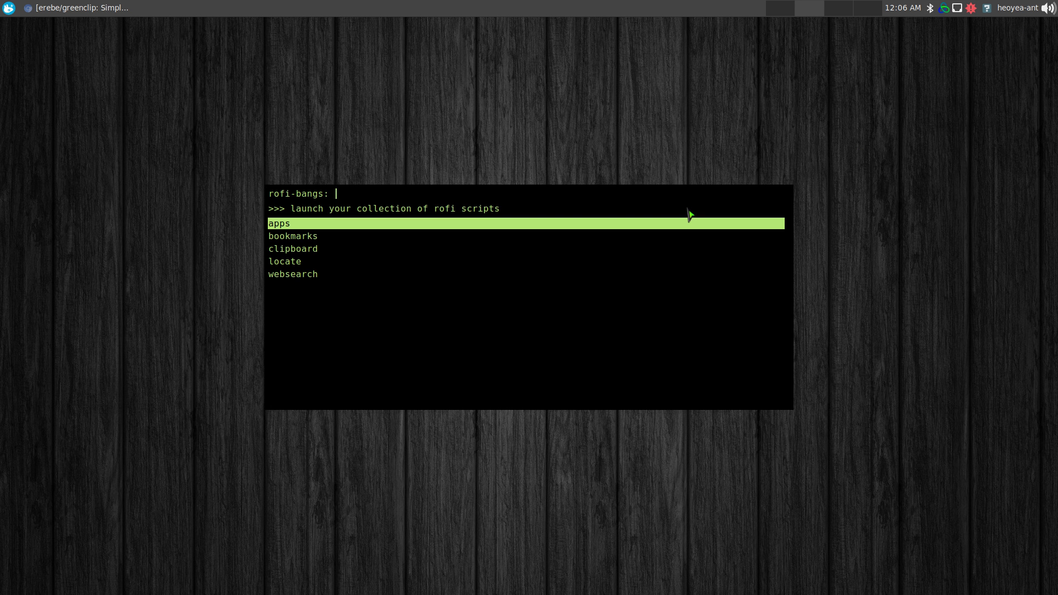
pyautogui.press('Down')
pyautogui.press('Down')
pyautogui.press('Down')
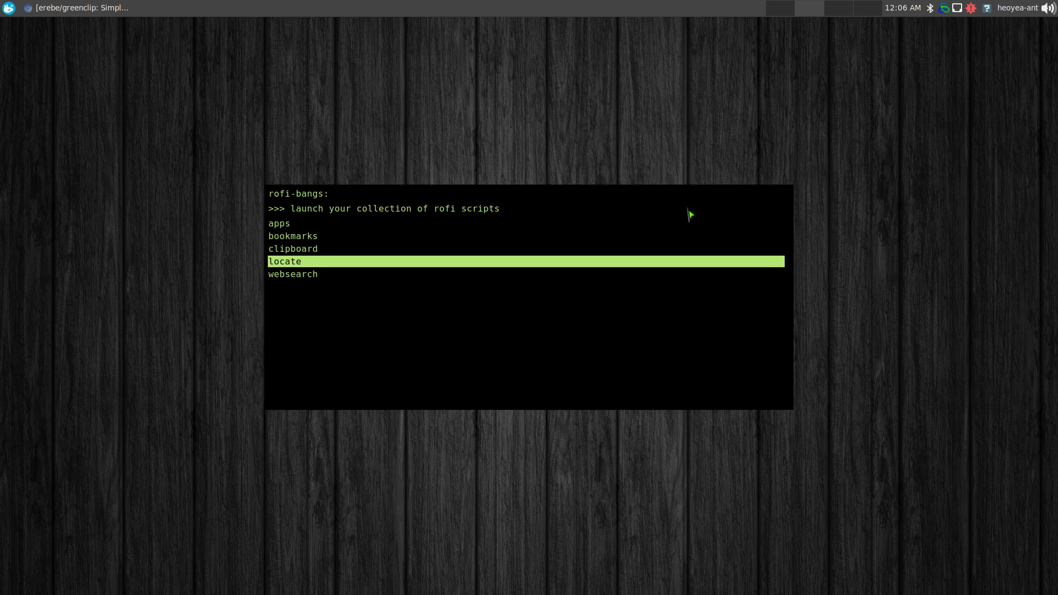
pyautogui.press('Down')
pyautogui.press('Up')
pyautogui.press('Up')
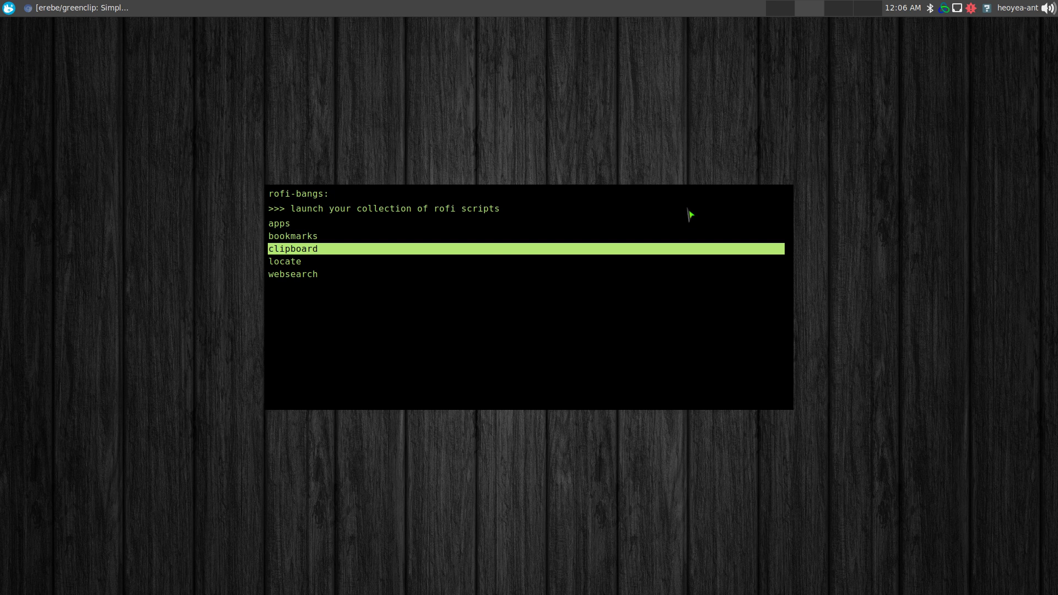
pyautogui.press('Return')
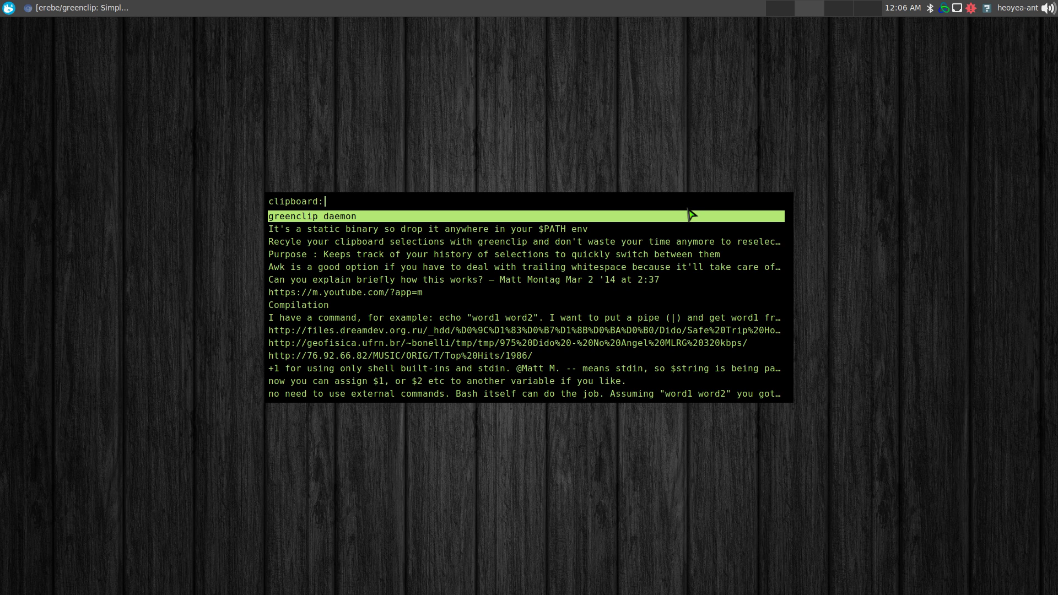
# Step: Browse the greenclip history entries and close the list without picking one
pyautogui.press('Down')
pyautogui.press('Down')
pyautogui.press('Down')
pyautogui.press('Down')
pyautogui.press('Down')
pyautogui.press('Down')
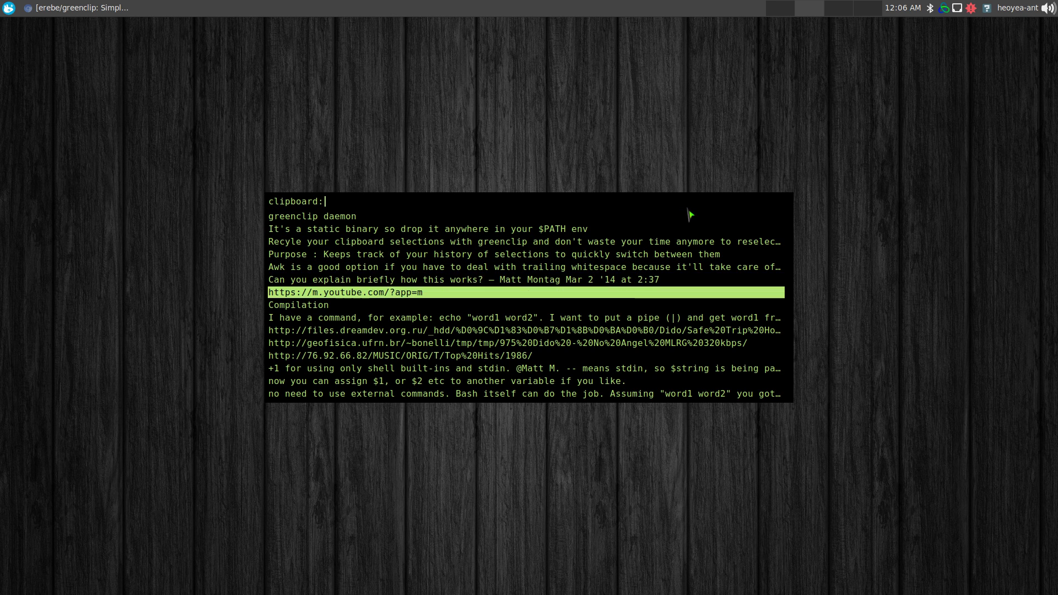
pyautogui.press('Down')
pyautogui.press('Up')
pyautogui.press('Up')
pyautogui.press('Up')
pyautogui.press('Up')
pyautogui.press('Up')
pyautogui.press('Up')
pyautogui.press('Down')
pyautogui.press('Down')
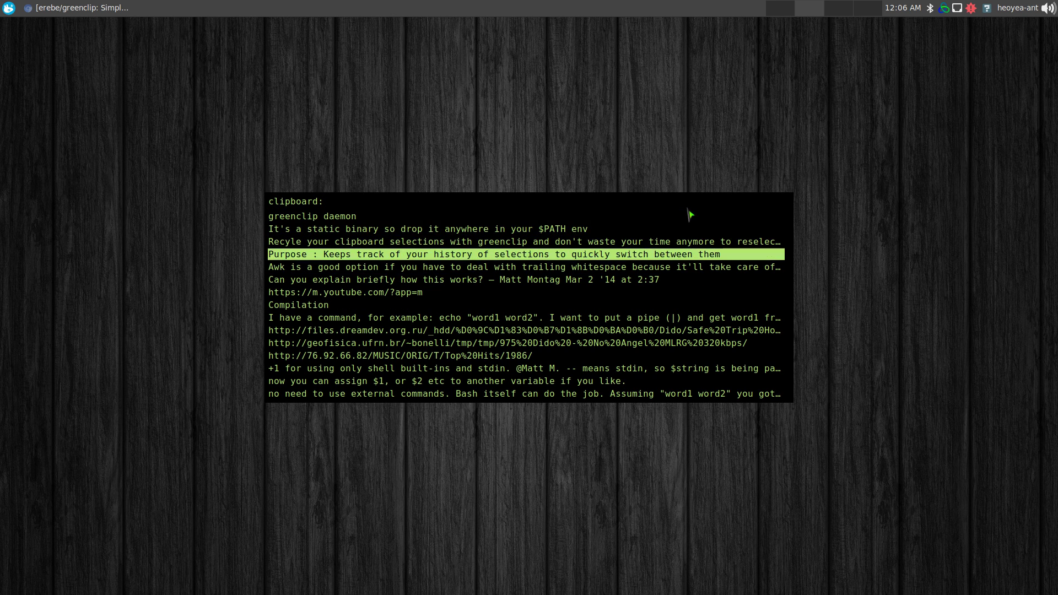
pyautogui.press('Down')
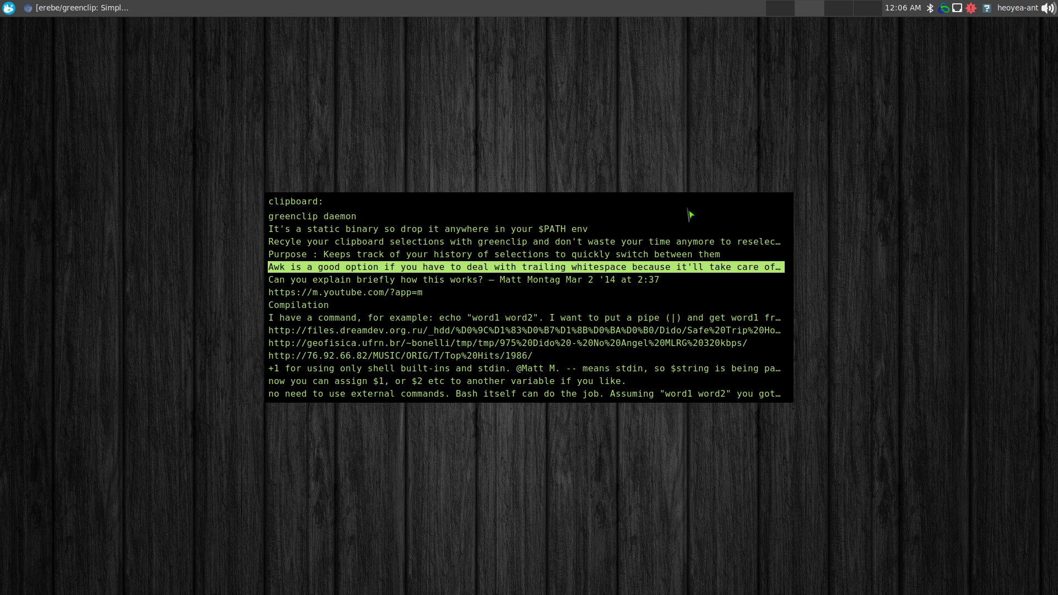
pyautogui.press('Return')
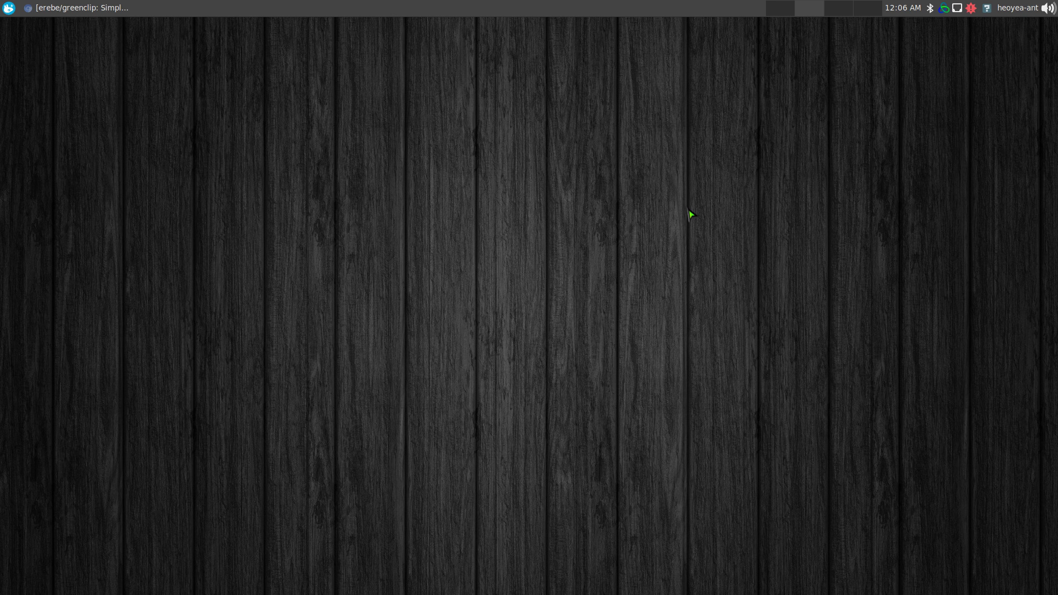
# Step: Quit Vim on .autostartrc and clear the terminal screen
pyautogui.press('F12')
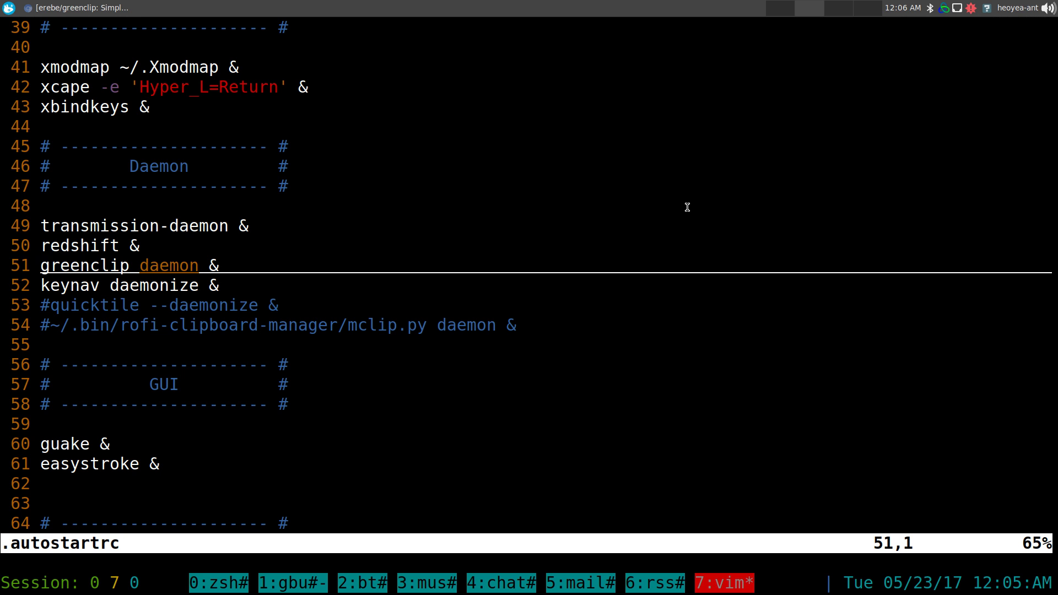
pyautogui.write(':q')
pyautogui.press('Return')
pyautogui.hotkey('ctrl', 'l')
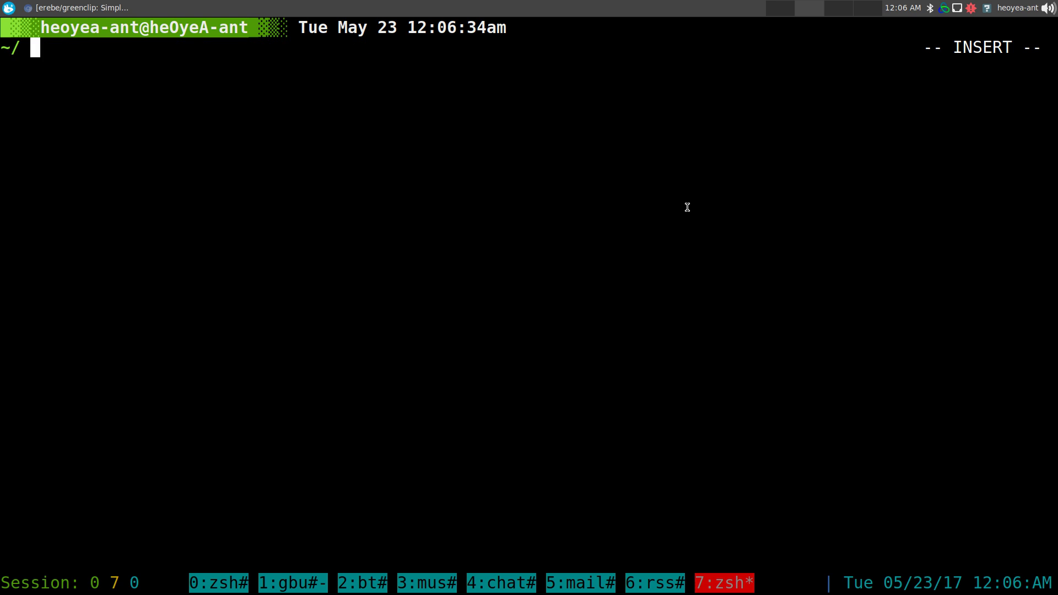
# Step: Open ~/.config/greenclip.cfg in Vim with the cfg-greenclip shortcut
pyautogui.write('c-gre')
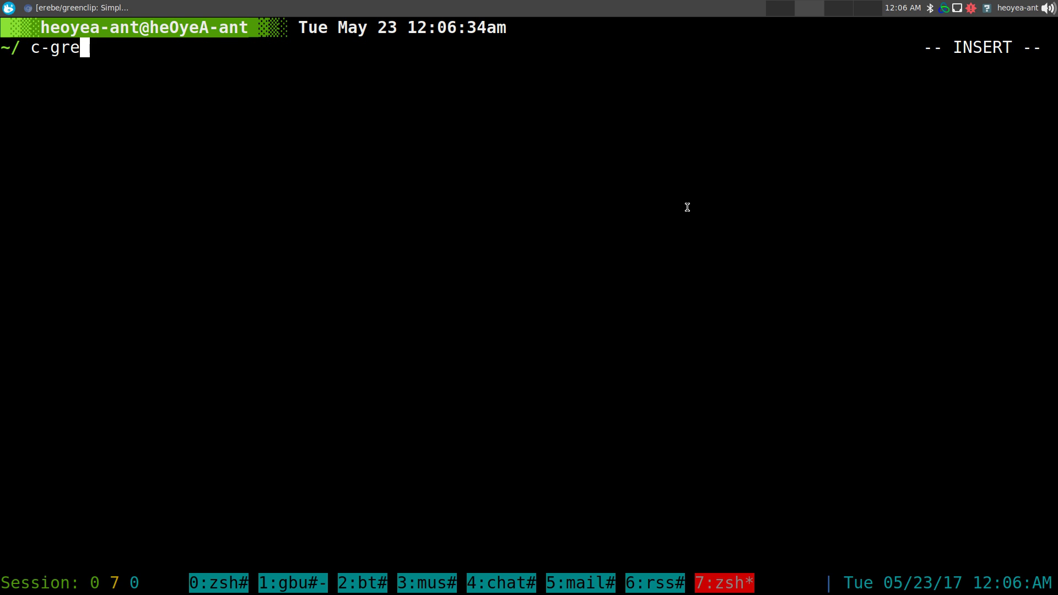
pyautogui.write('eenclip')
pyautogui.press('Tab')
pyautogui.press('Return')
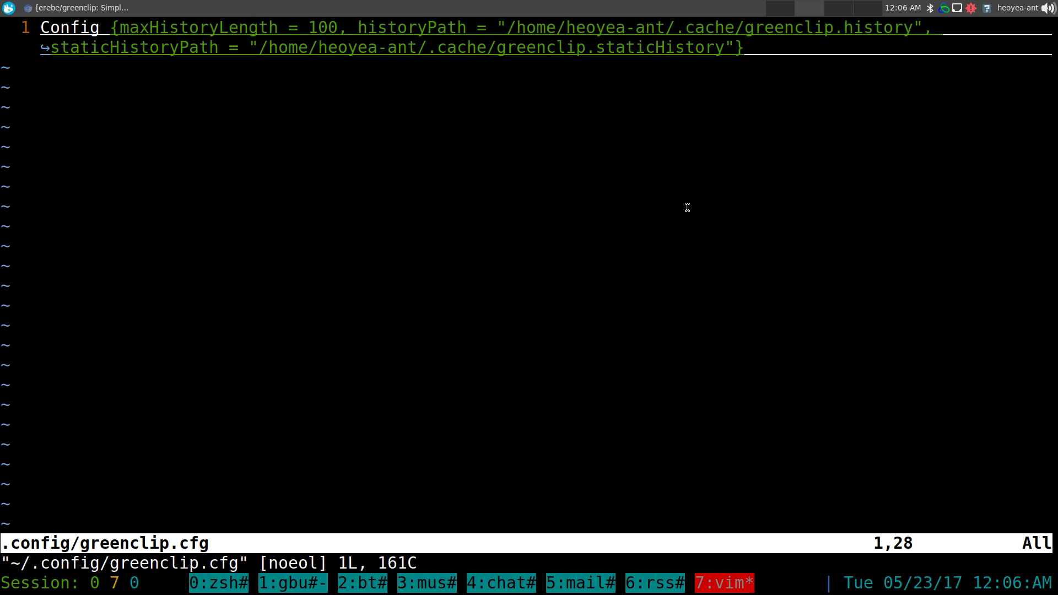
pyautogui.moveTo(11, 562)
pyautogui.mouseDown()
pyautogui.moveTo(223, 576)
pyautogui.moveTo(251, 562)
pyautogui.mouseUp()
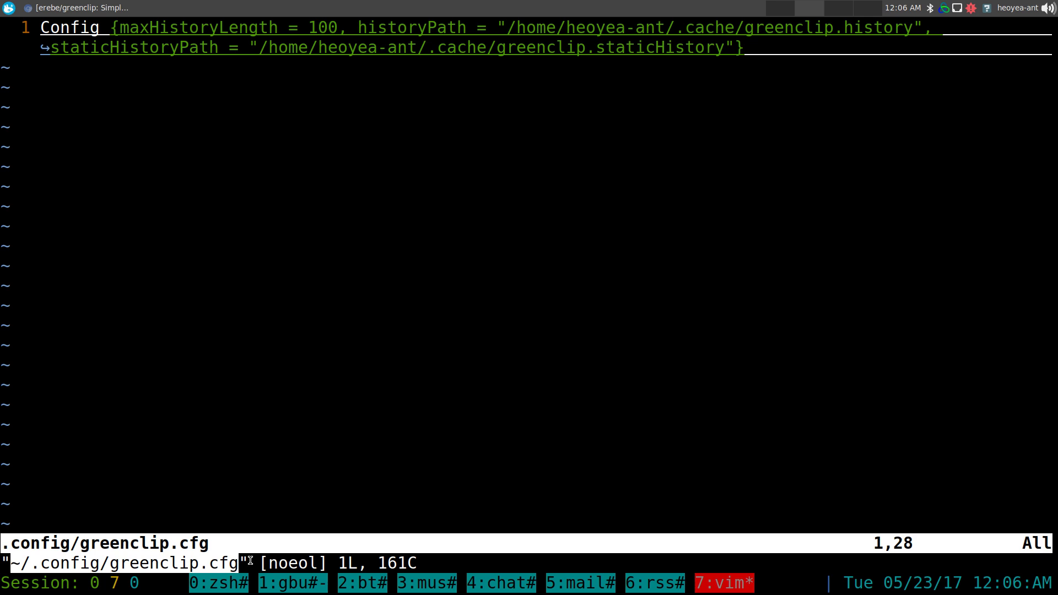
pyautogui.click(380, 429)
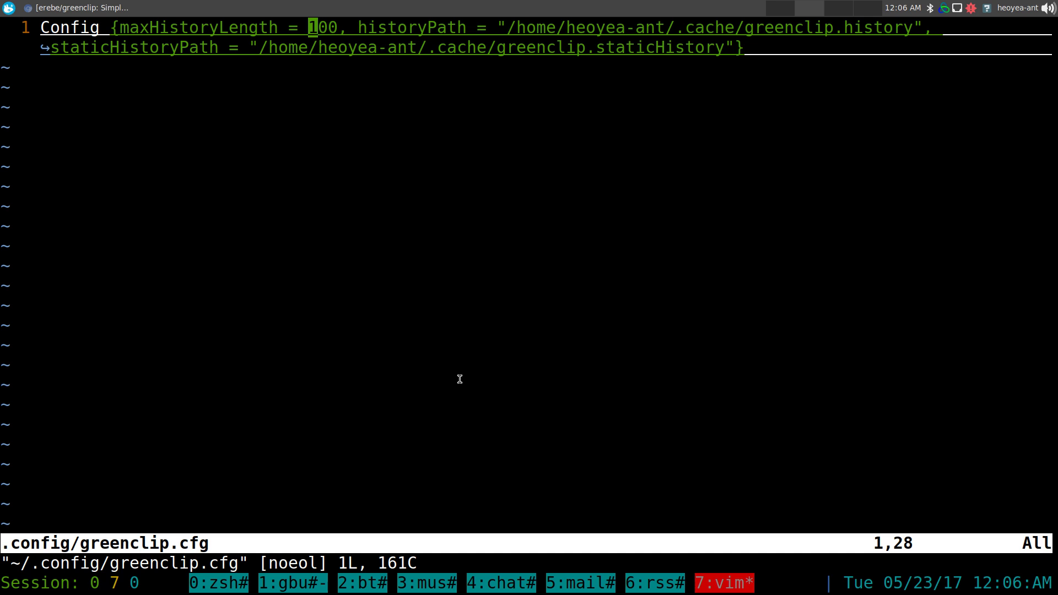
# Step: Run 'killall greenclip' in a temporary tmux split pane, then close the pane
pyautogui.hotkey('ctrl', 'b')
pyautogui.press('"')
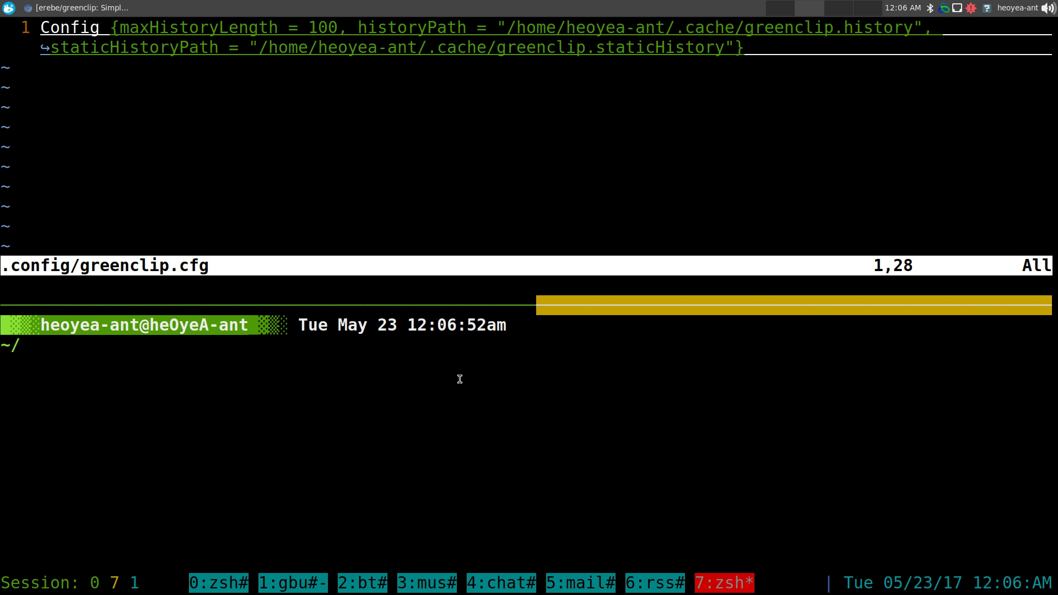
pyautogui.write('killall ')
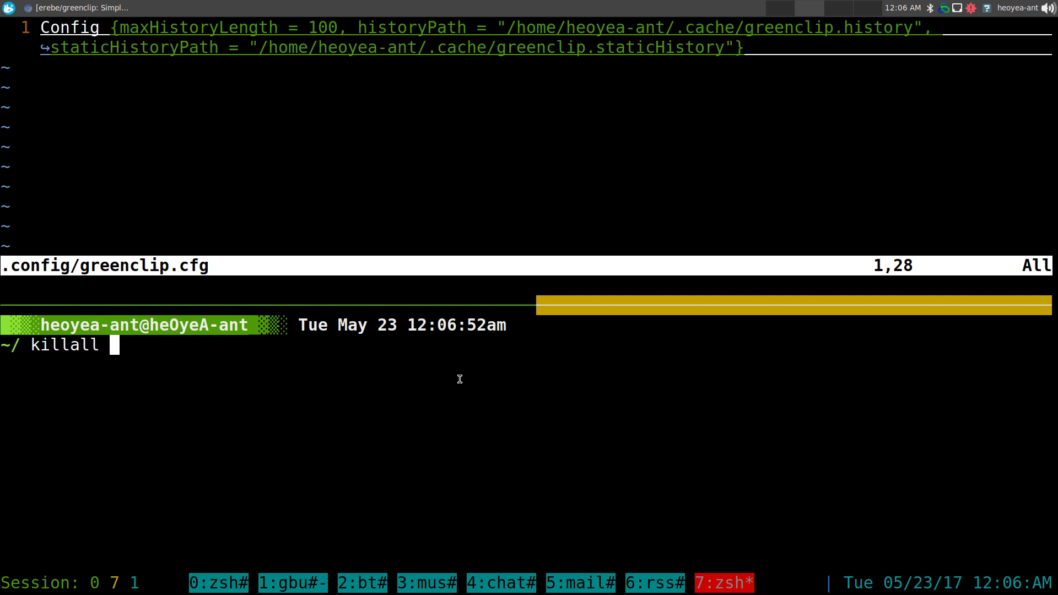
pyautogui.write('greenclip')
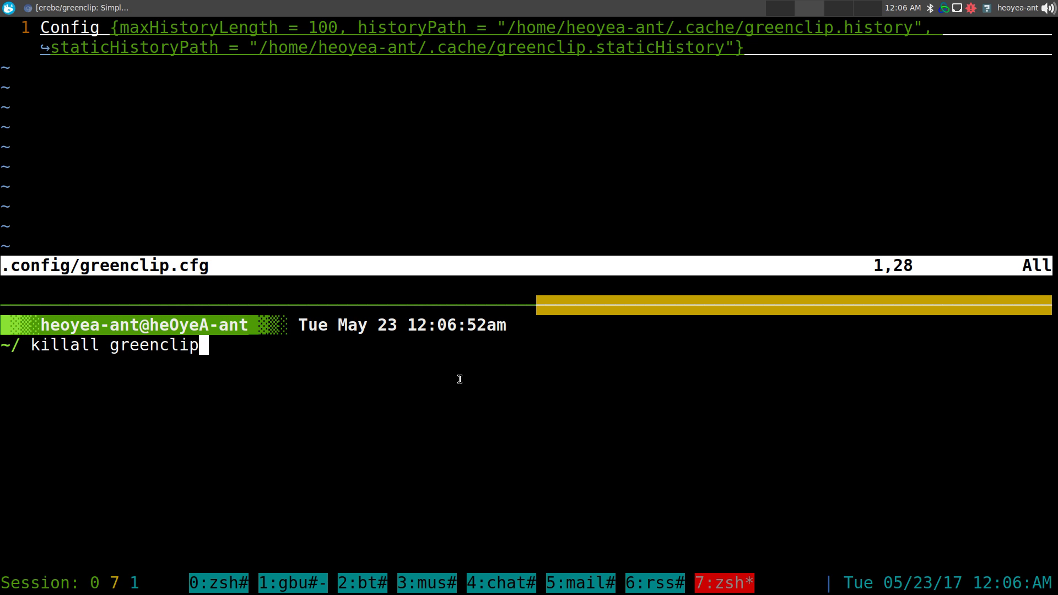
pyautogui.press('Return')
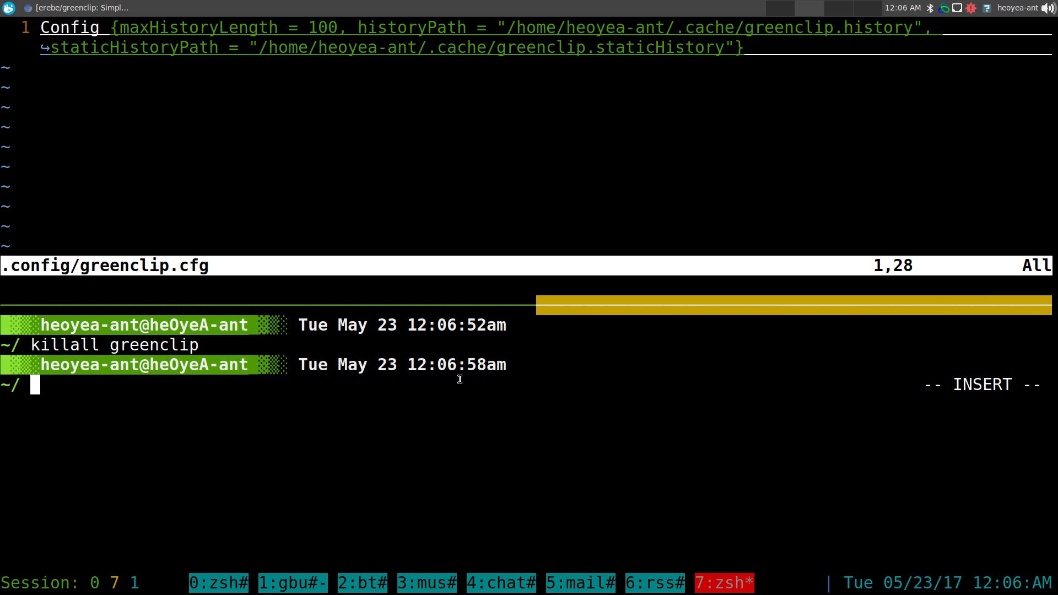
pyautogui.hotkey('ctrl', 'd')
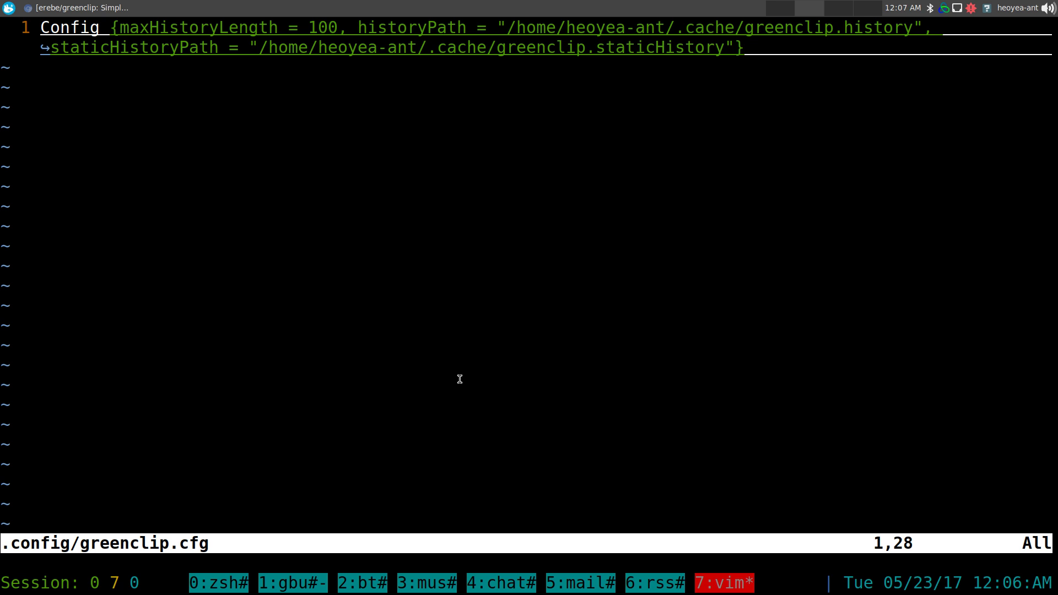
# Step: Try changing maxHistoryLength from 100 to 15, undo it, and enter :q!
pyautogui.press('j')
pyautogui.press('k')
pyautogui.write('cw')
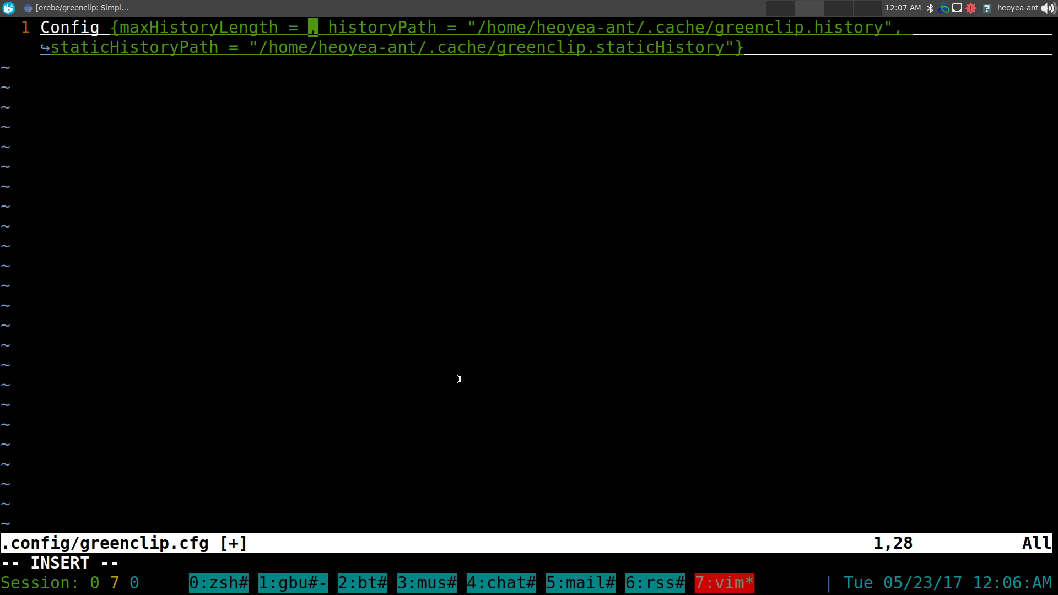
pyautogui.write('15')
pyautogui.press('Escape')
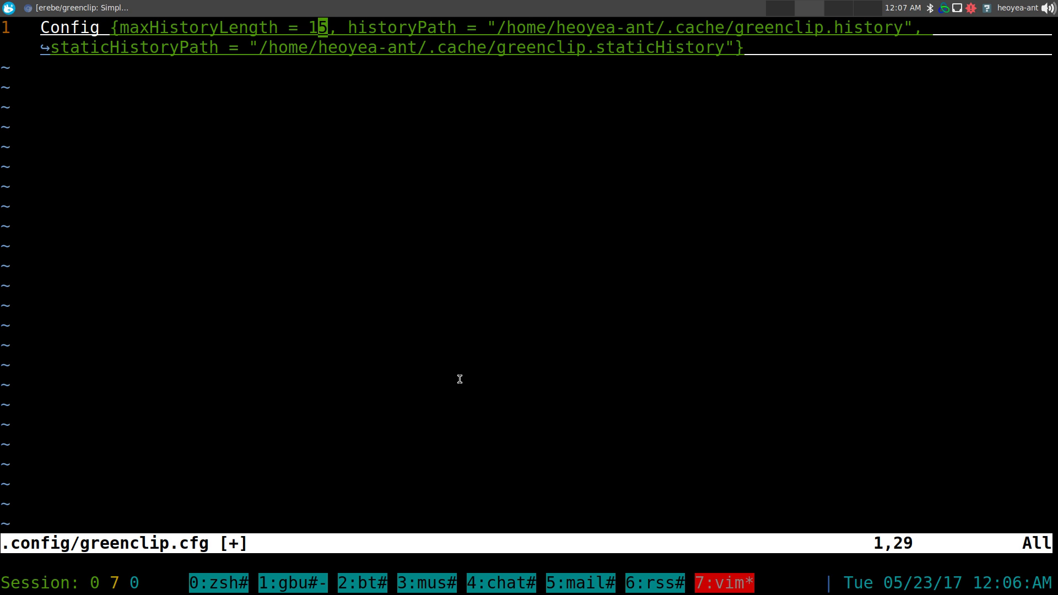
pyautogui.press('h')
pyautogui.press('u')
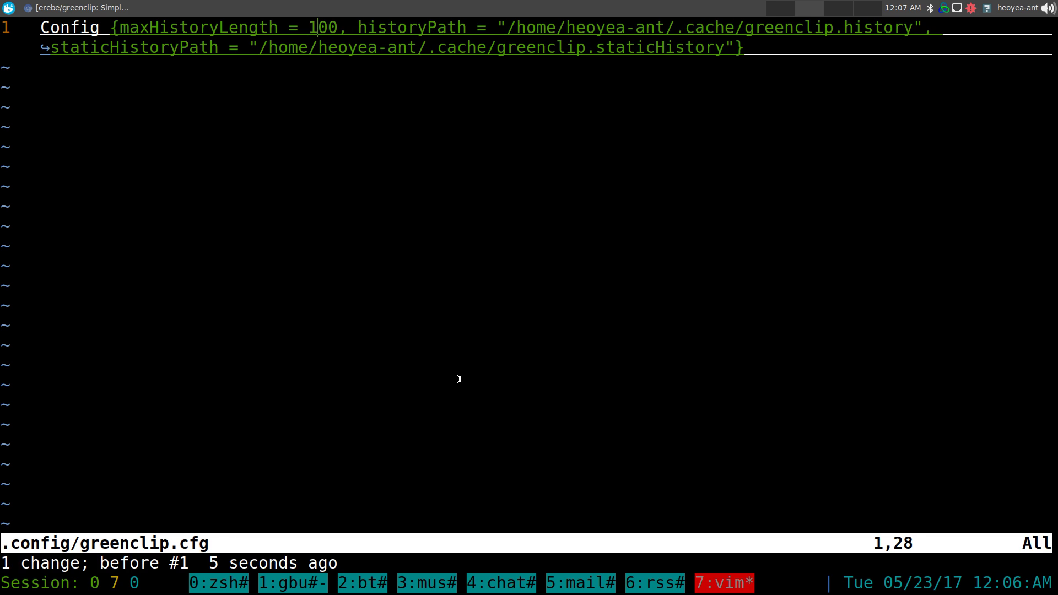
pyautogui.press('j')
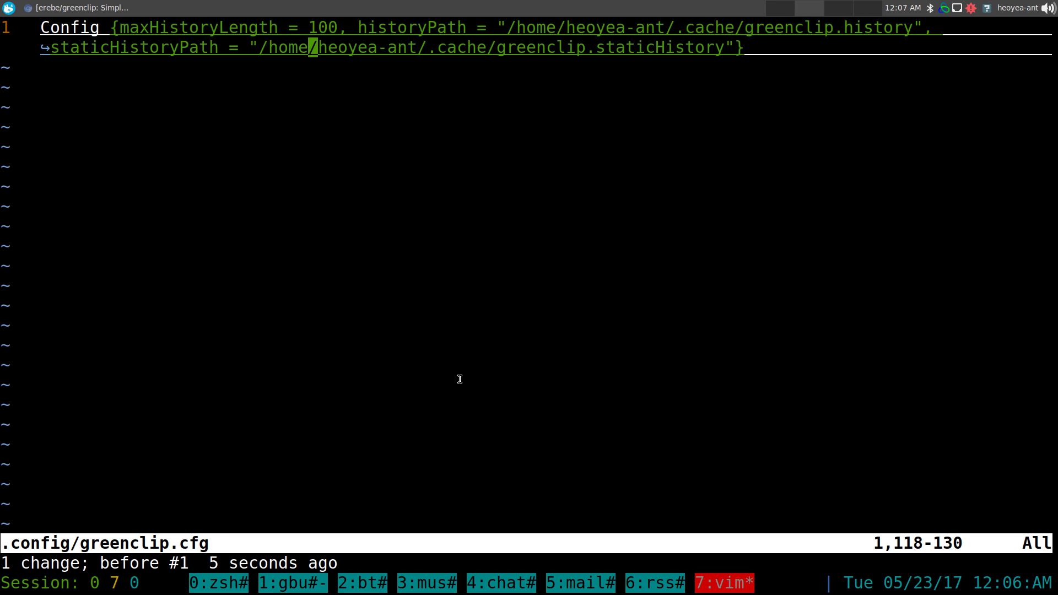
pyautogui.write(':q')
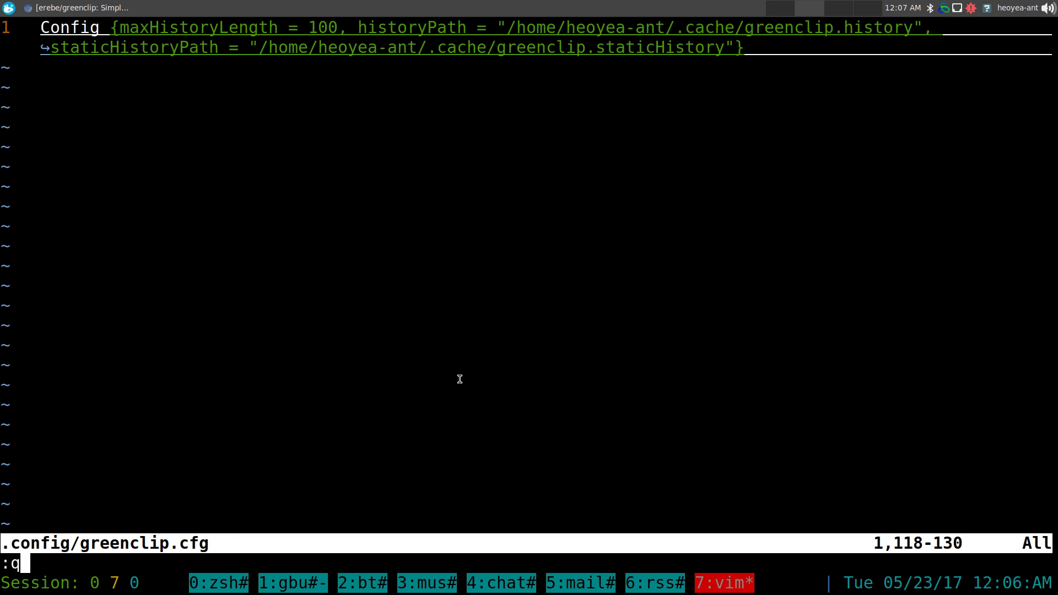
pyautogui.write('!')
# Step: Exit Vim with :q! discarding greenclip.cfg edits and clear the zsh screen
pyautogui.press('Return')
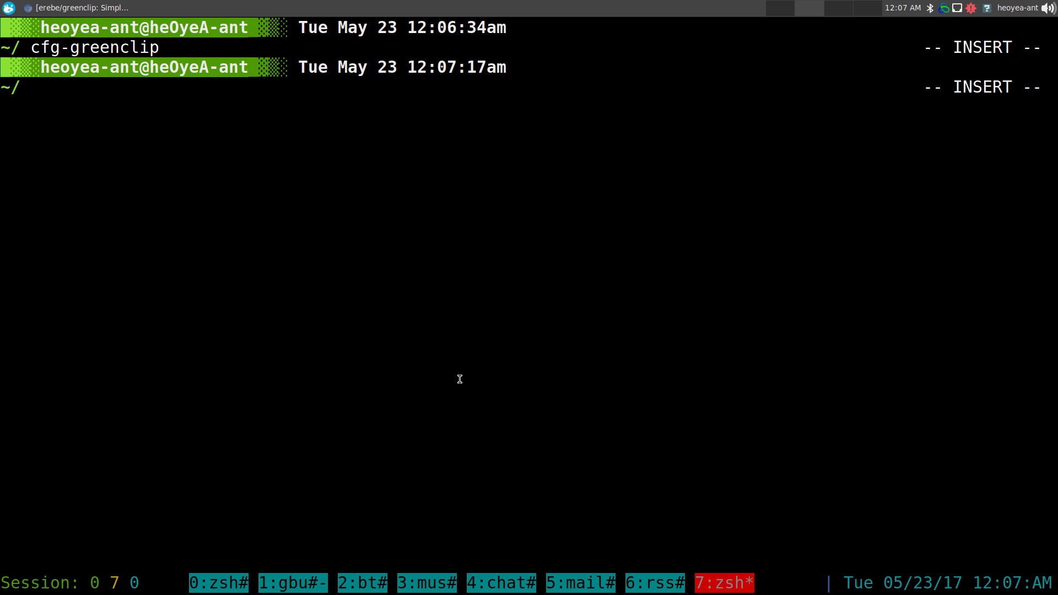
pyautogui.hotkey('ctrl', 'l')
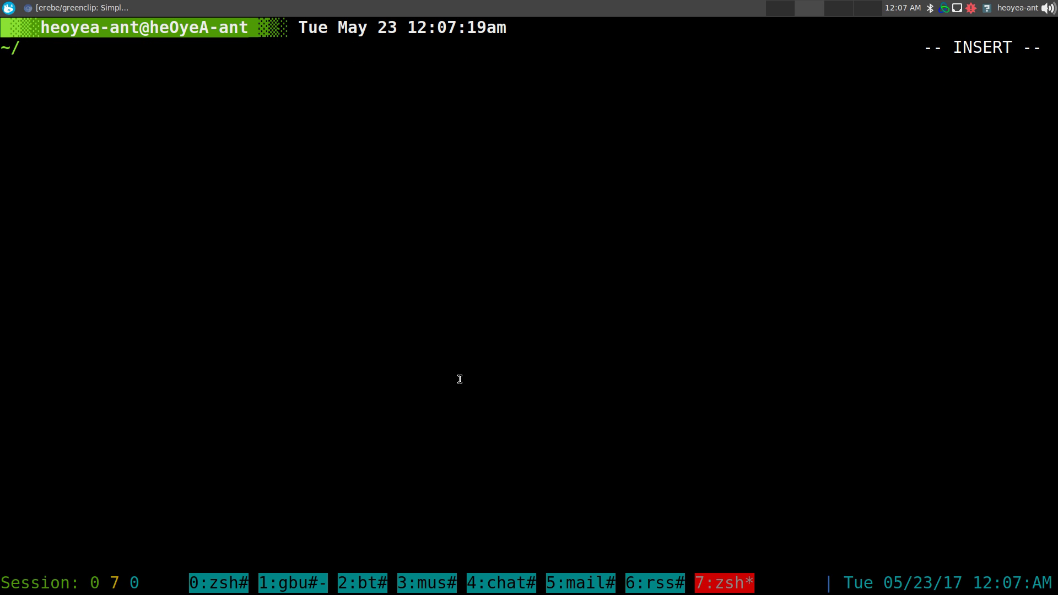